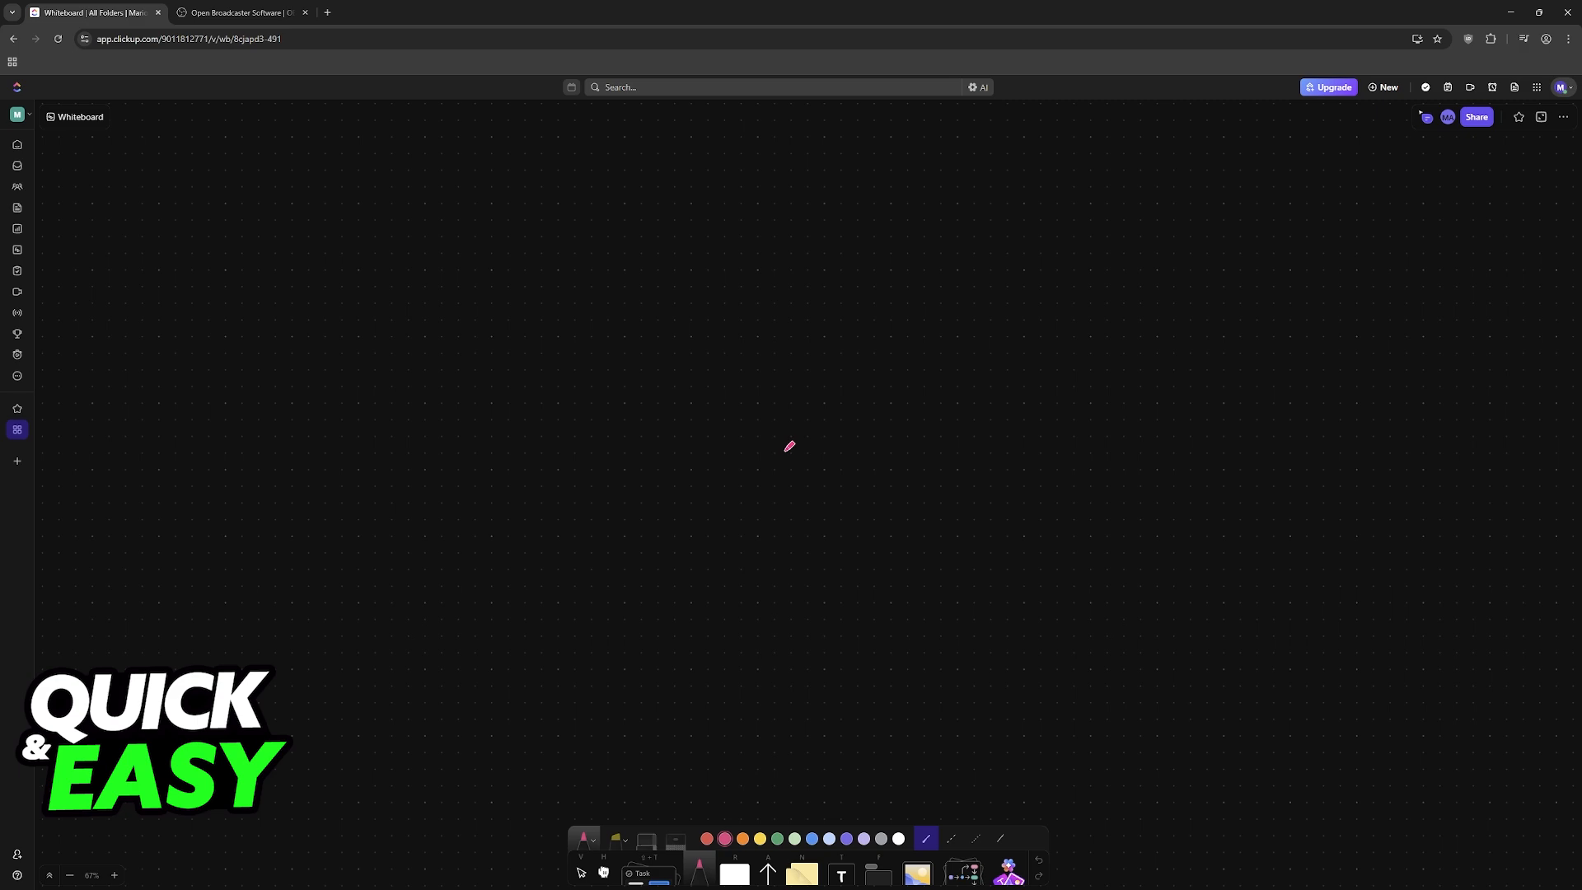
Handwrite the word "Record" in pink near the middle of the whiteboard, then underline and circle it.
{"action": "mouse_move", "coordinate": [747, 440]}
{"action": "left_mouse_down"}
{"action": "mouse_move", "coordinate": [749, 384]}
{"action": "mouse_move", "coordinate": [770, 435]}
{"action": "mouse_move", "coordinate": [789, 416]}
{"action": "mouse_move", "coordinate": [807, 427]}
{"action": "mouse_move", "coordinate": [835, 387]}
{"action": "mouse_move", "coordinate": [841, 409]}
{"action": "mouse_move", "coordinate": [879, 411]}
{"action": "mouse_move", "coordinate": [895, 378]}
{"action": "mouse_move", "coordinate": [895, 415]}
{"action": "mouse_move", "coordinate": [926, 400]}
{"action": "mouse_move", "coordinate": [966, 430]}
{"action": "left_mouse_up"}
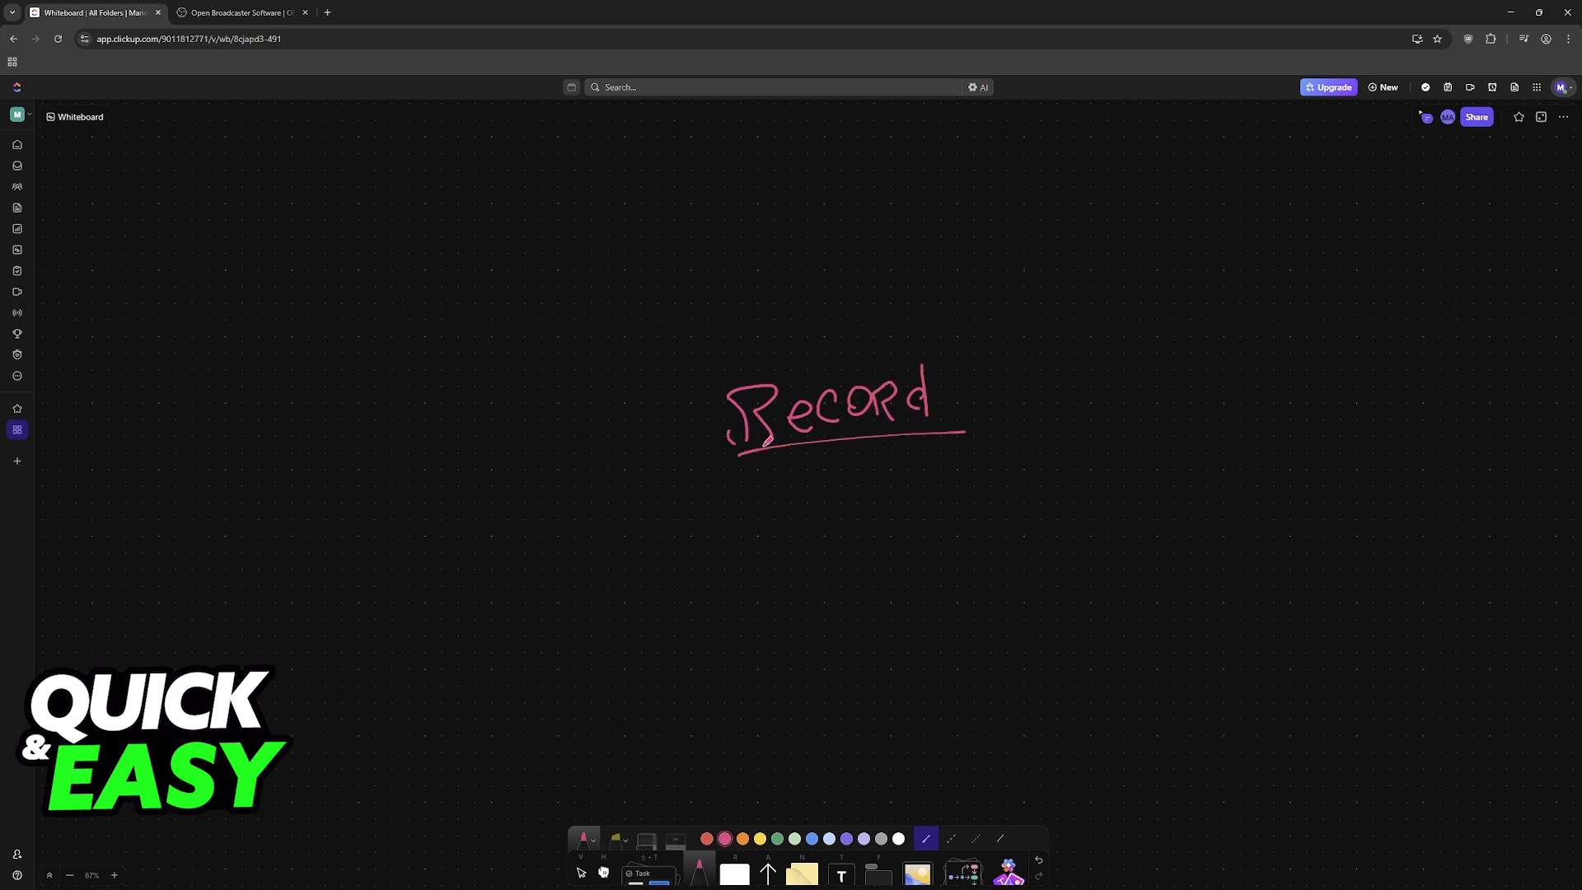
{"action": "left_click_drag", "start_coordinate": [768, 441], "coordinate": [839, 445]}
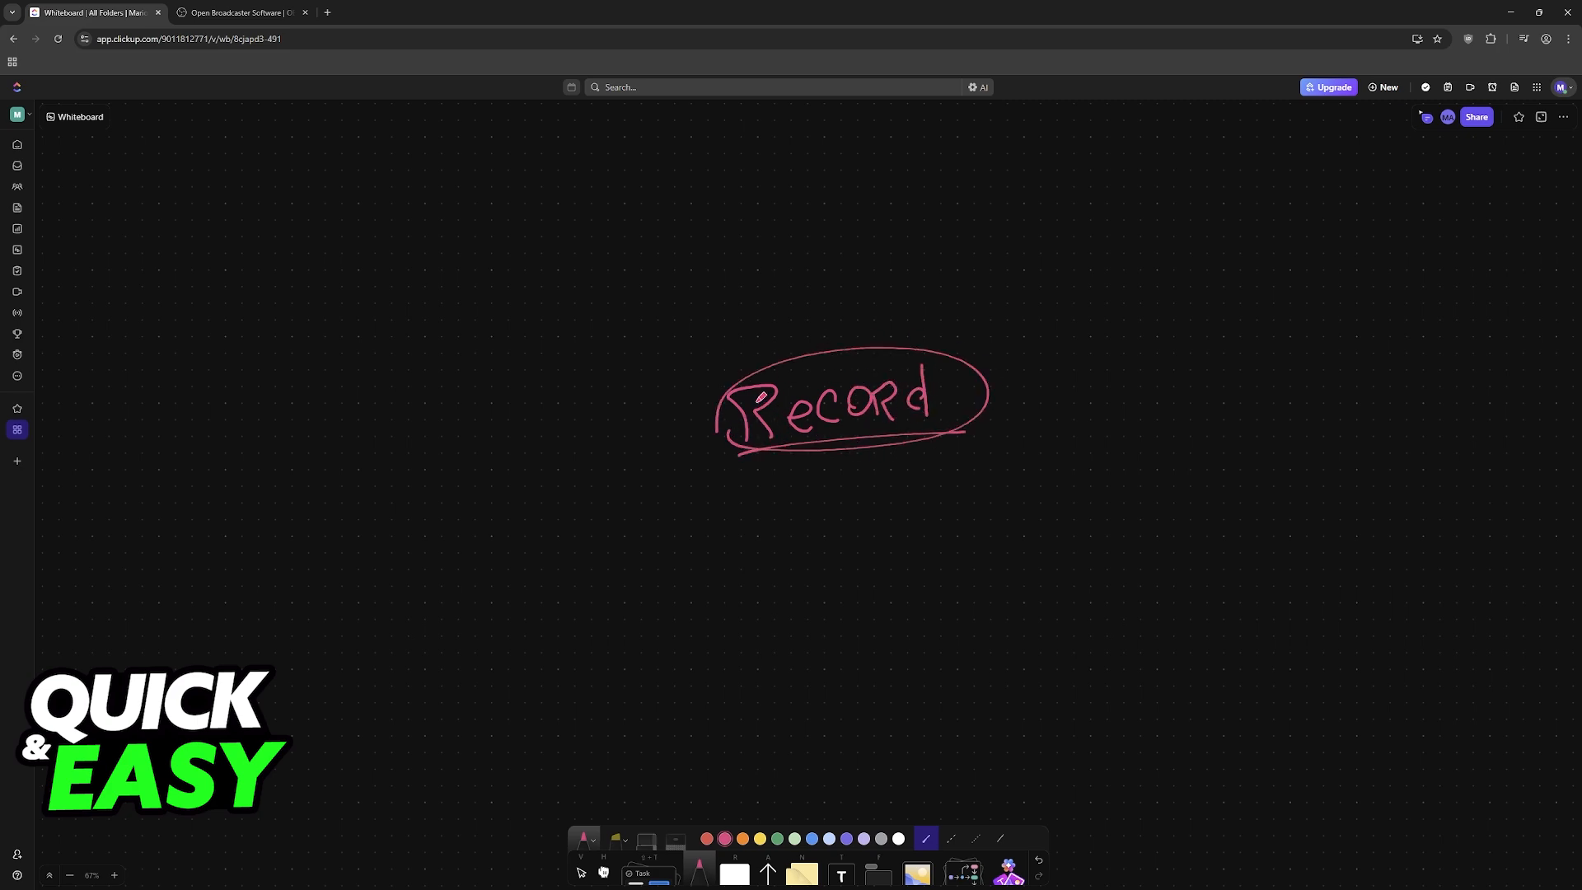
Look at the Windows download option on the OBS Studio website and return to the whiteboard.
{"action": "left_click", "coordinate": [218, 7]}
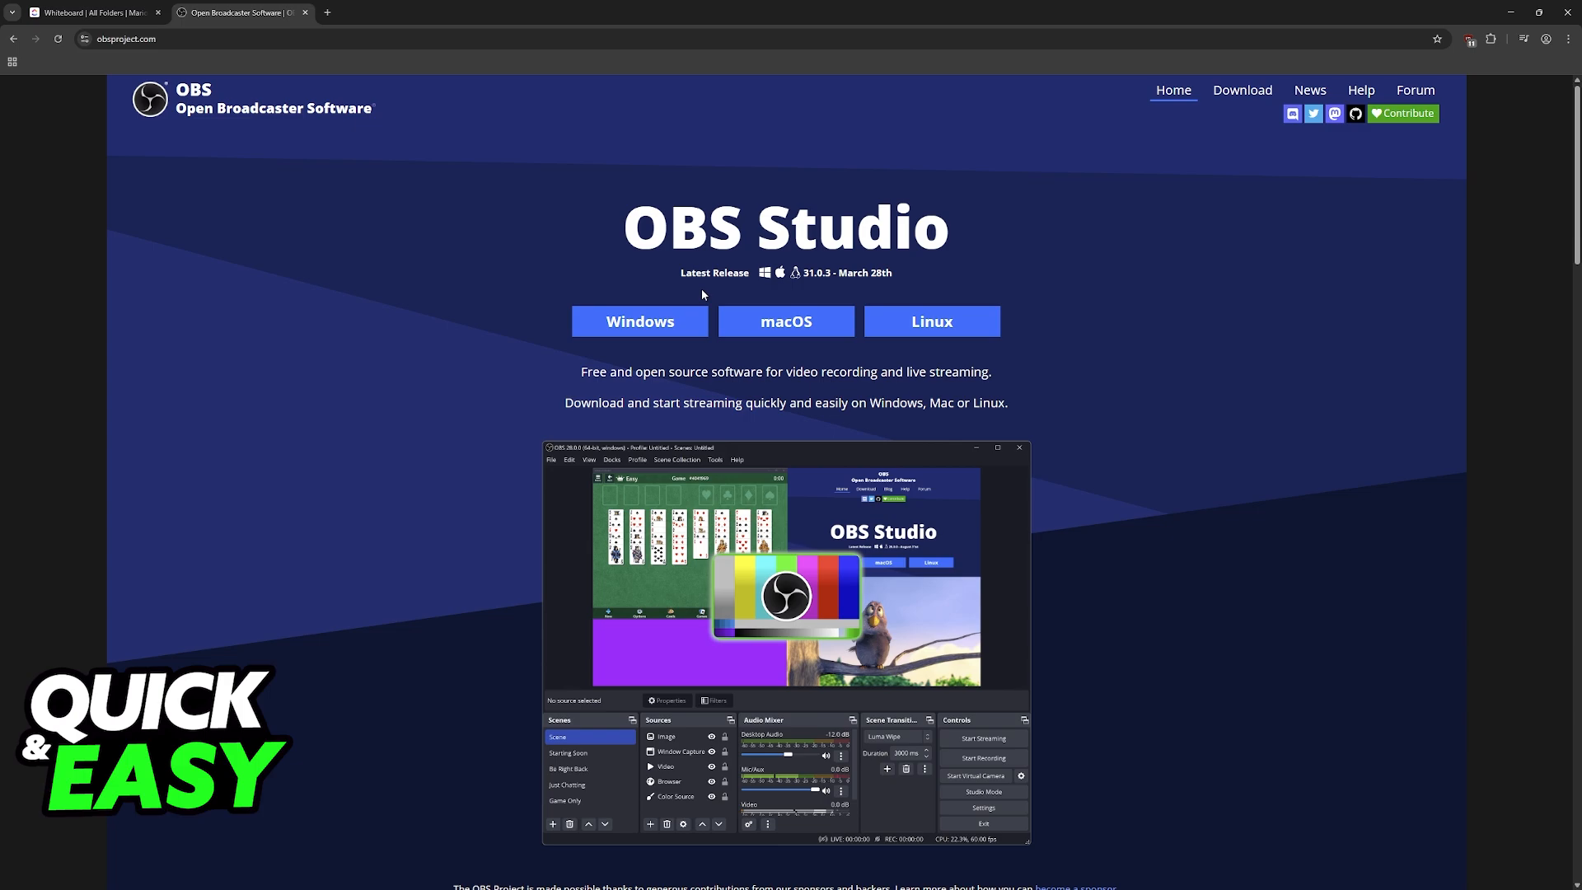
{"action": "left_click", "coordinate": [680, 318]}
{"action": "left_click", "coordinate": [124, 12]}
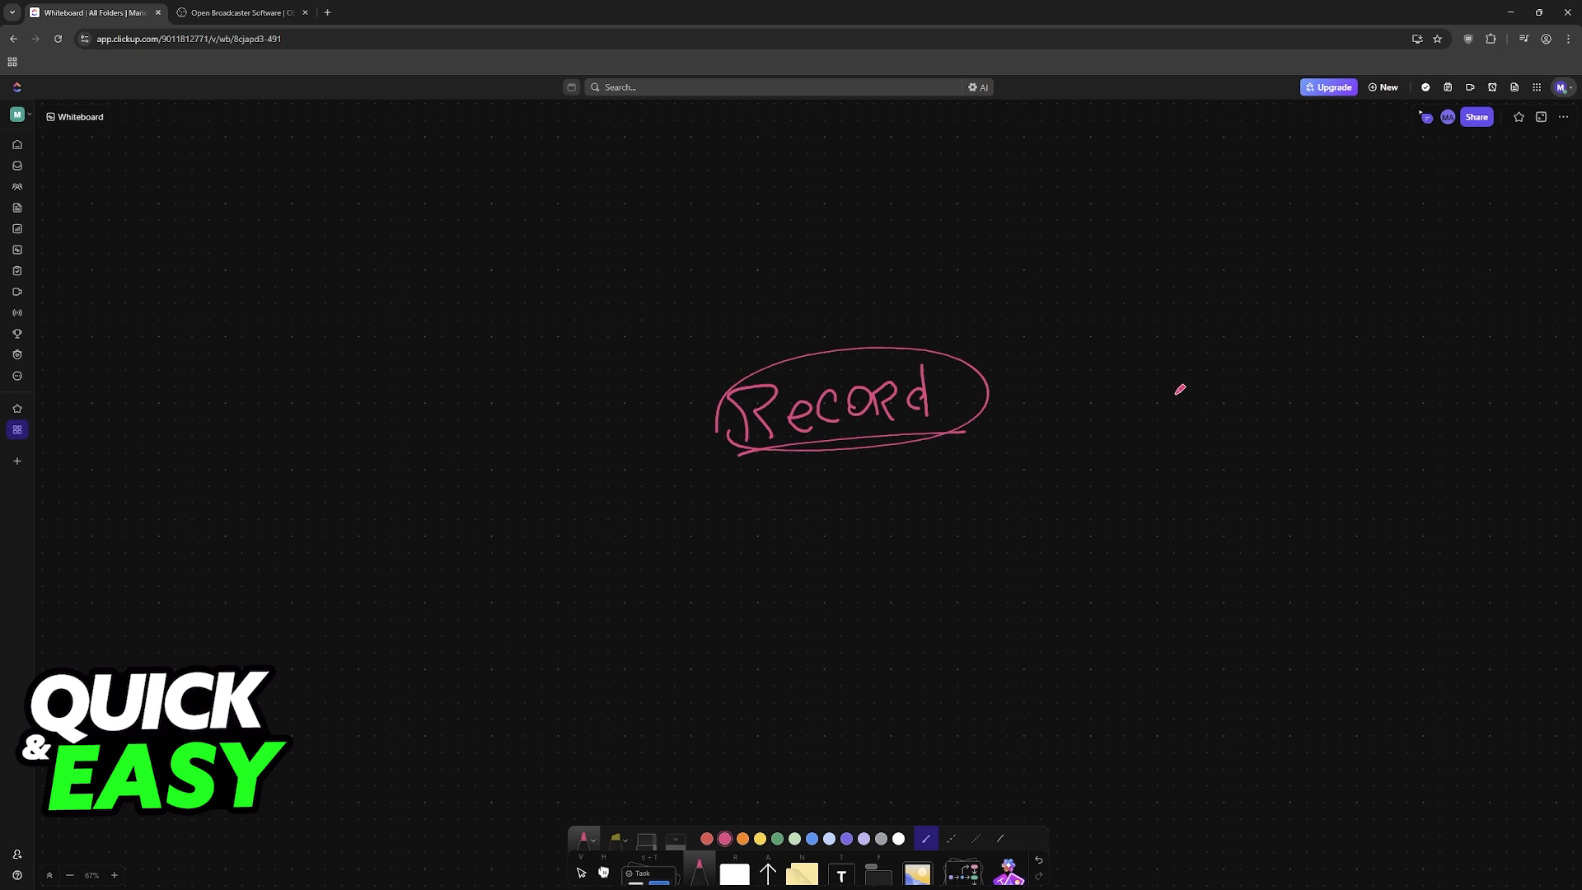
{"action": "scroll", "coordinate": [898, 387], "scroll_direction": "up", "scroll_amount": 5}
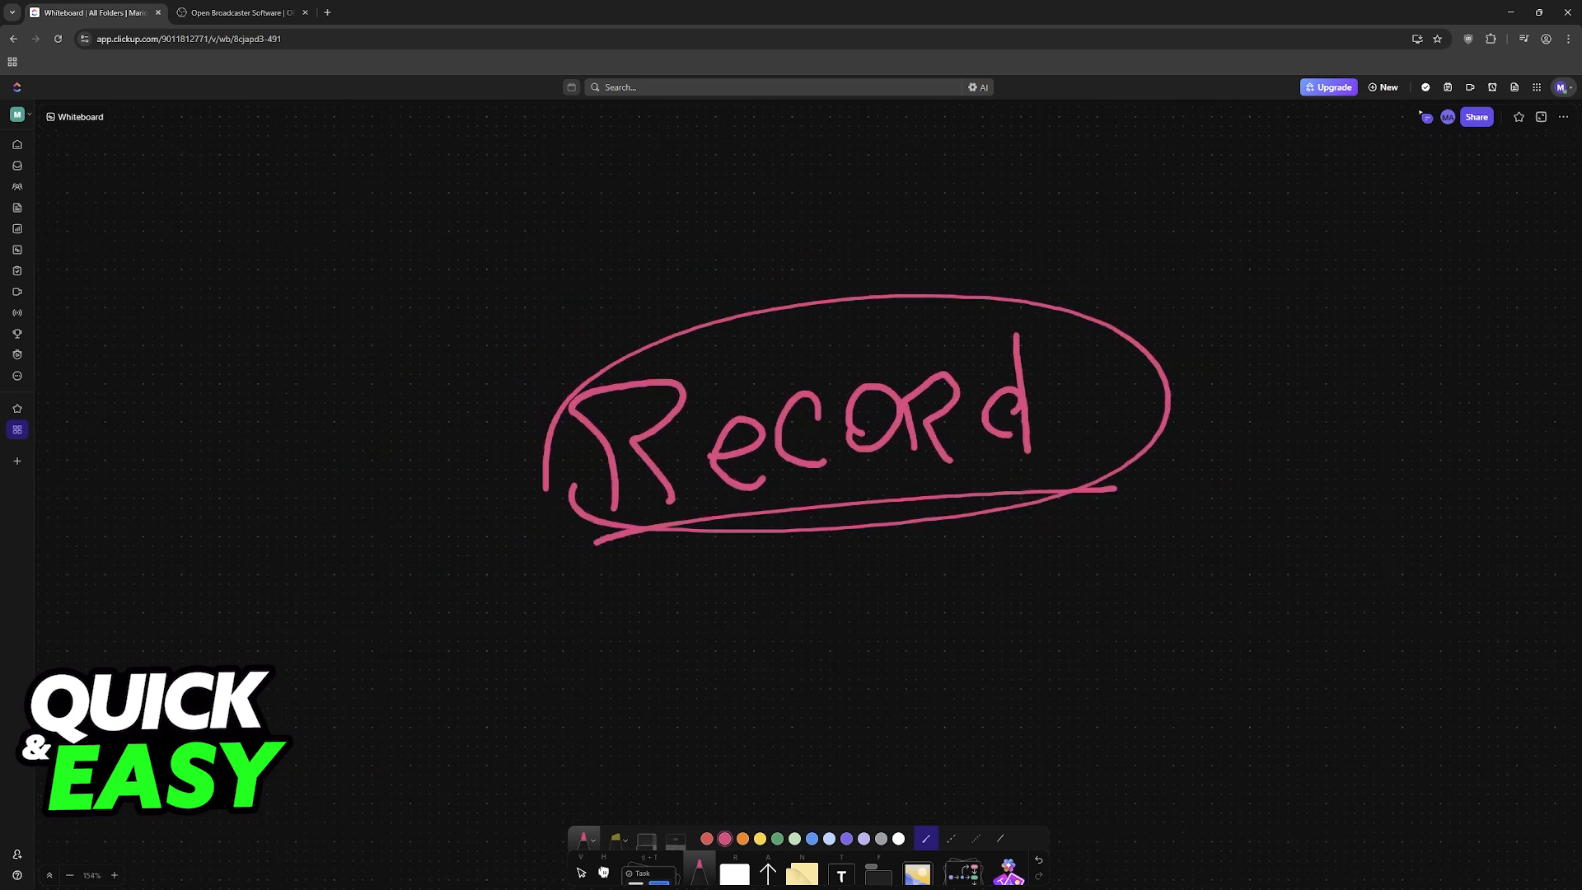
Switch to OBS and position its window over the middle of the whiteboard.
{"action": "key", "text": "alt+Tab"}
{"action": "left_click_drag", "start_coordinate": [1195, 421], "coordinate": [803, 300]}
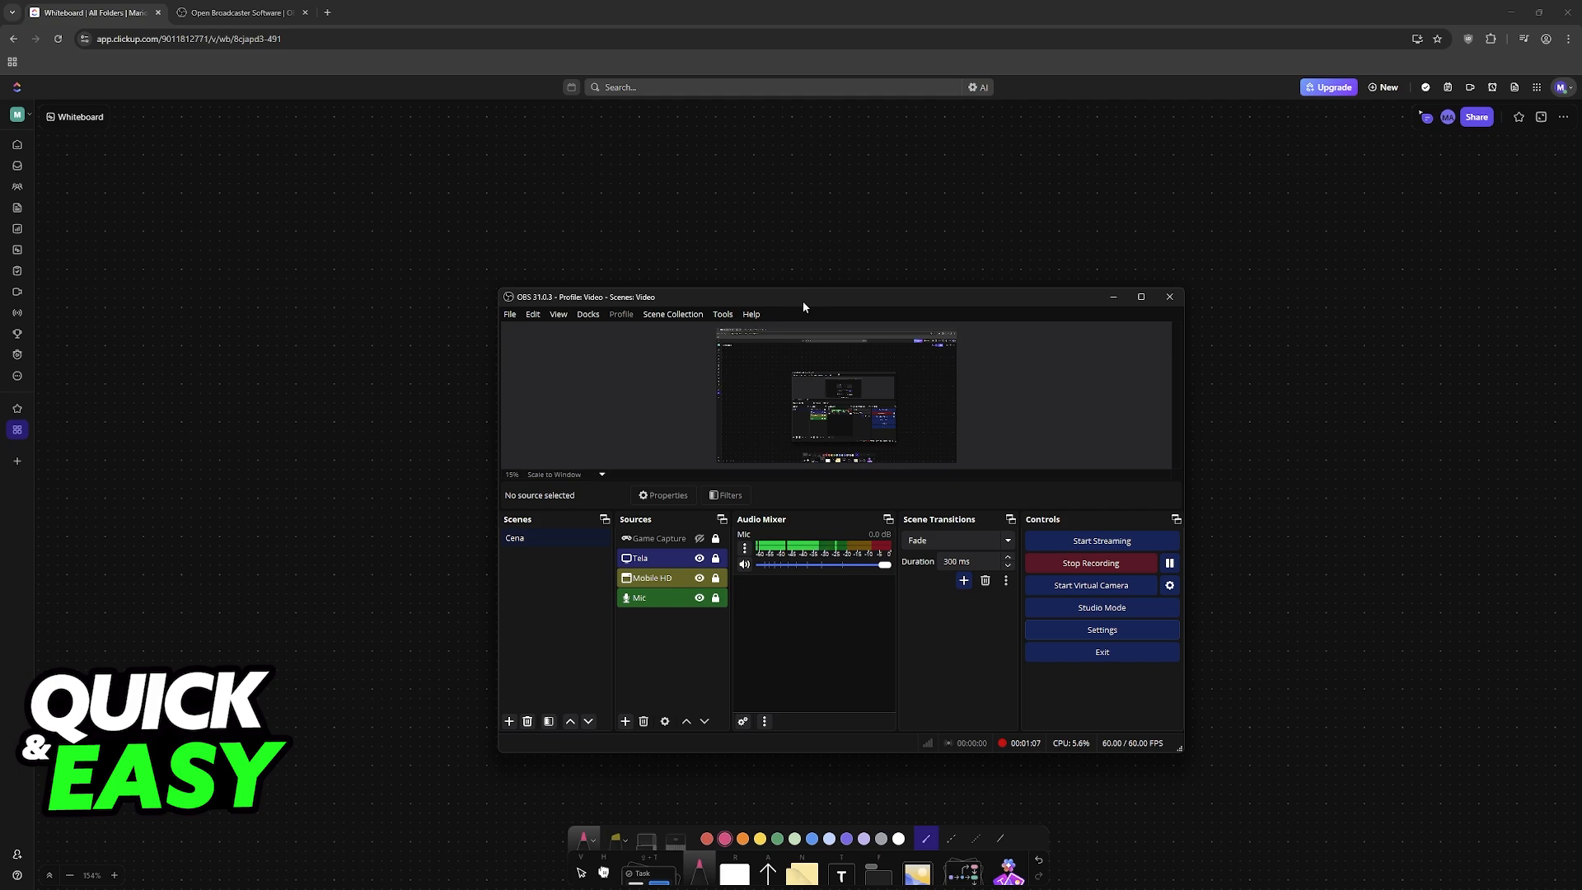
{"action": "left_click_drag", "start_coordinate": [804, 306], "coordinate": [826, 309]}
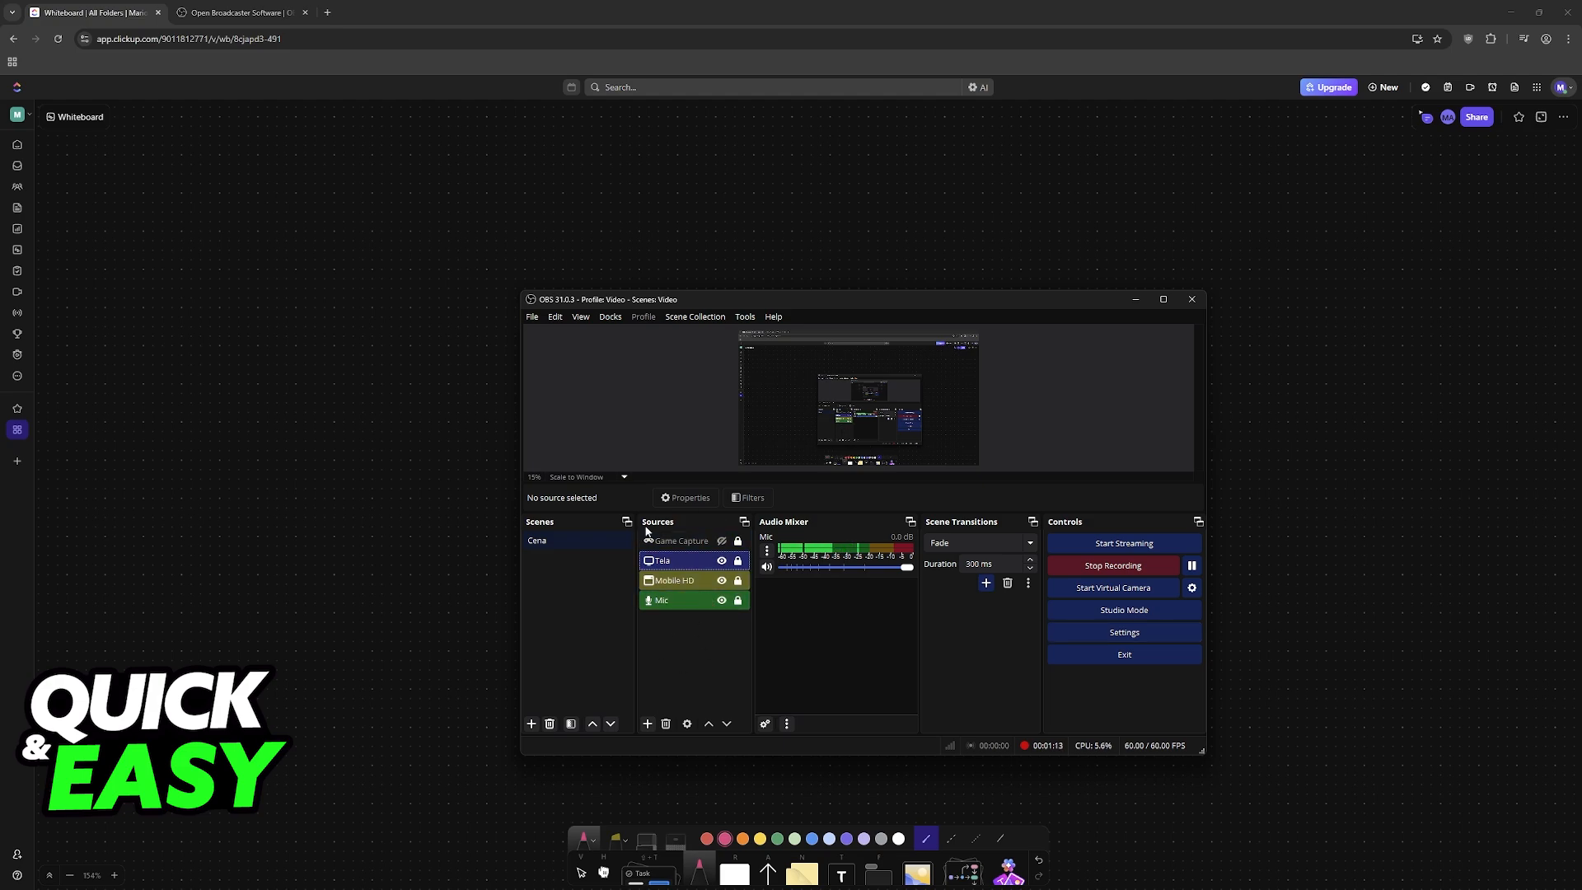
Examine the source types that can be added and the windows available for the Game Capture source.
{"action": "left_click", "coordinate": [647, 723]}
{"action": "left_click", "coordinate": [648, 724]}
{"action": "left_click", "coordinate": [605, 562]}
{"action": "left_click", "coordinate": [695, 540]}
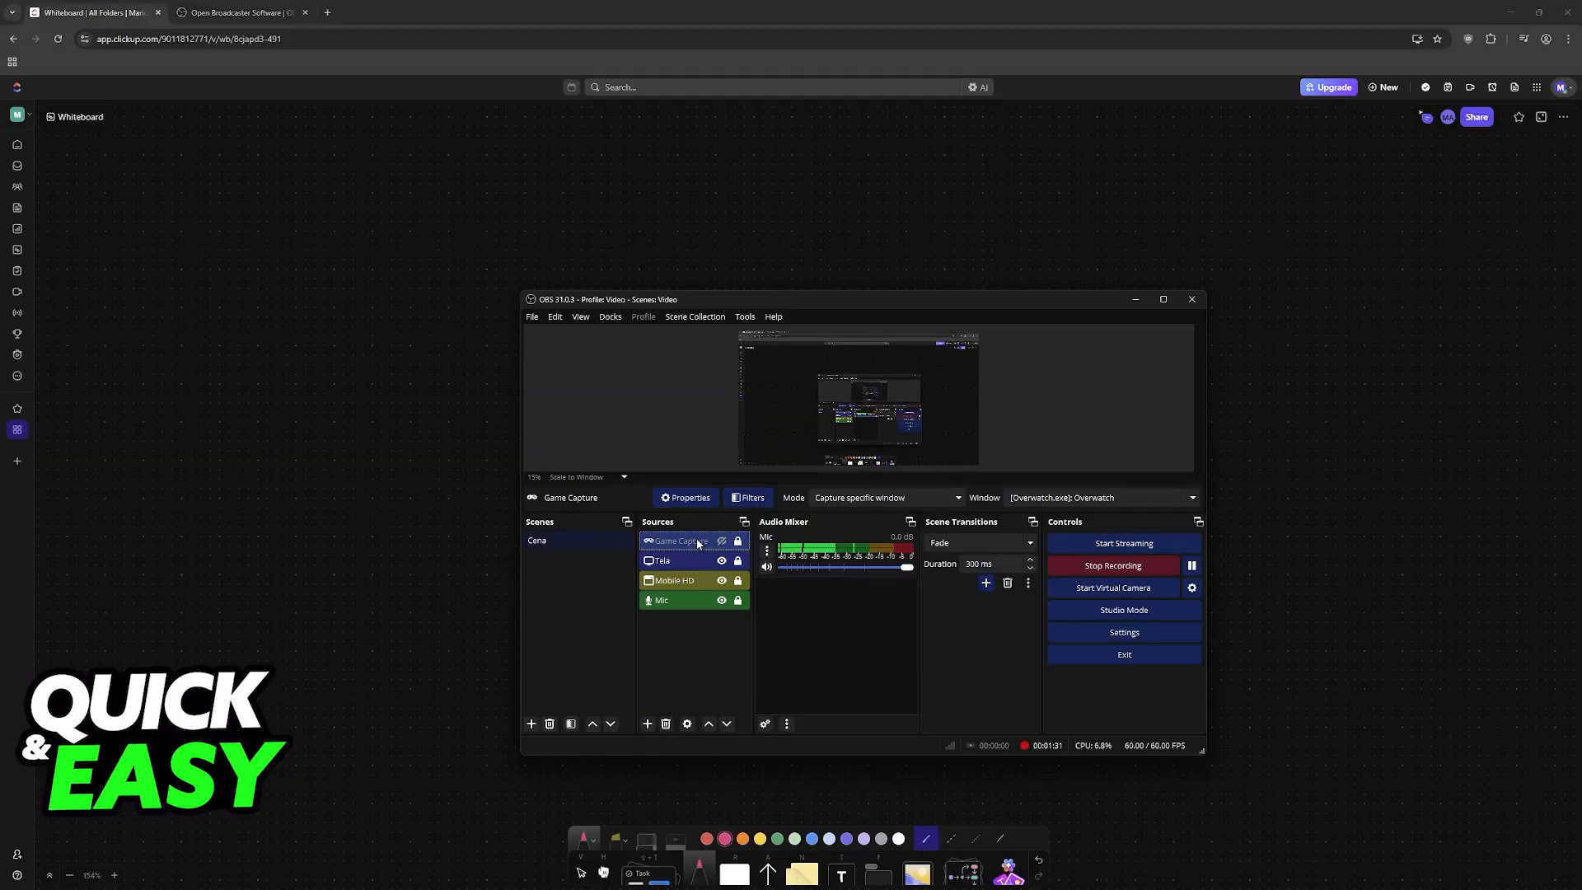
{"action": "left_click", "coordinate": [1049, 499]}
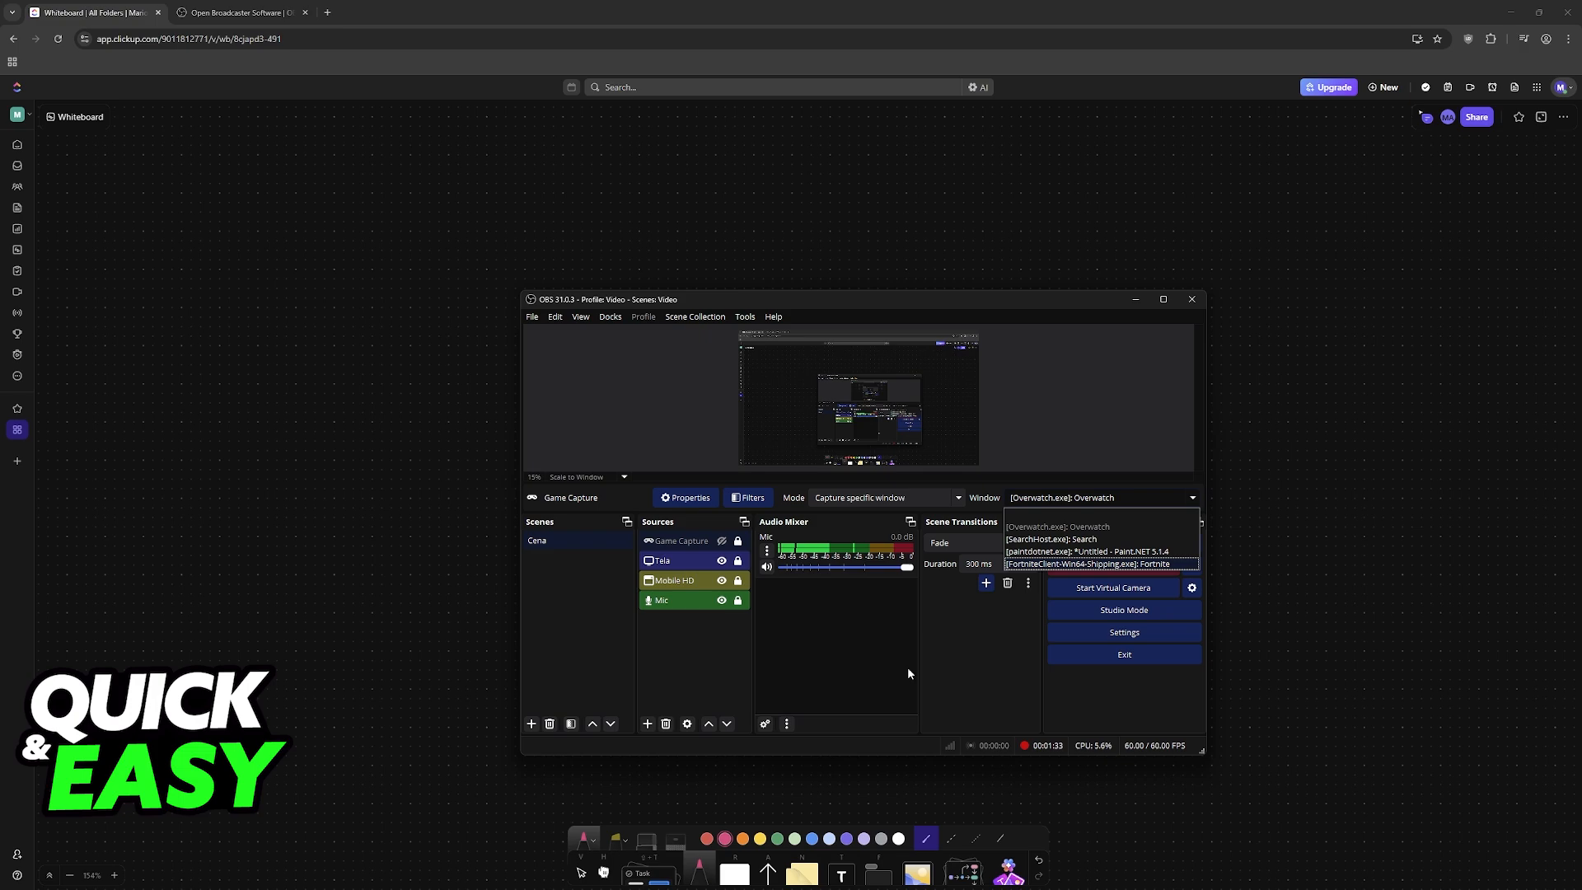
{"action": "left_click", "coordinate": [660, 626]}
Select the Tela display source and review the source types and displays available for capture.
{"action": "left_click", "coordinate": [669, 560]}
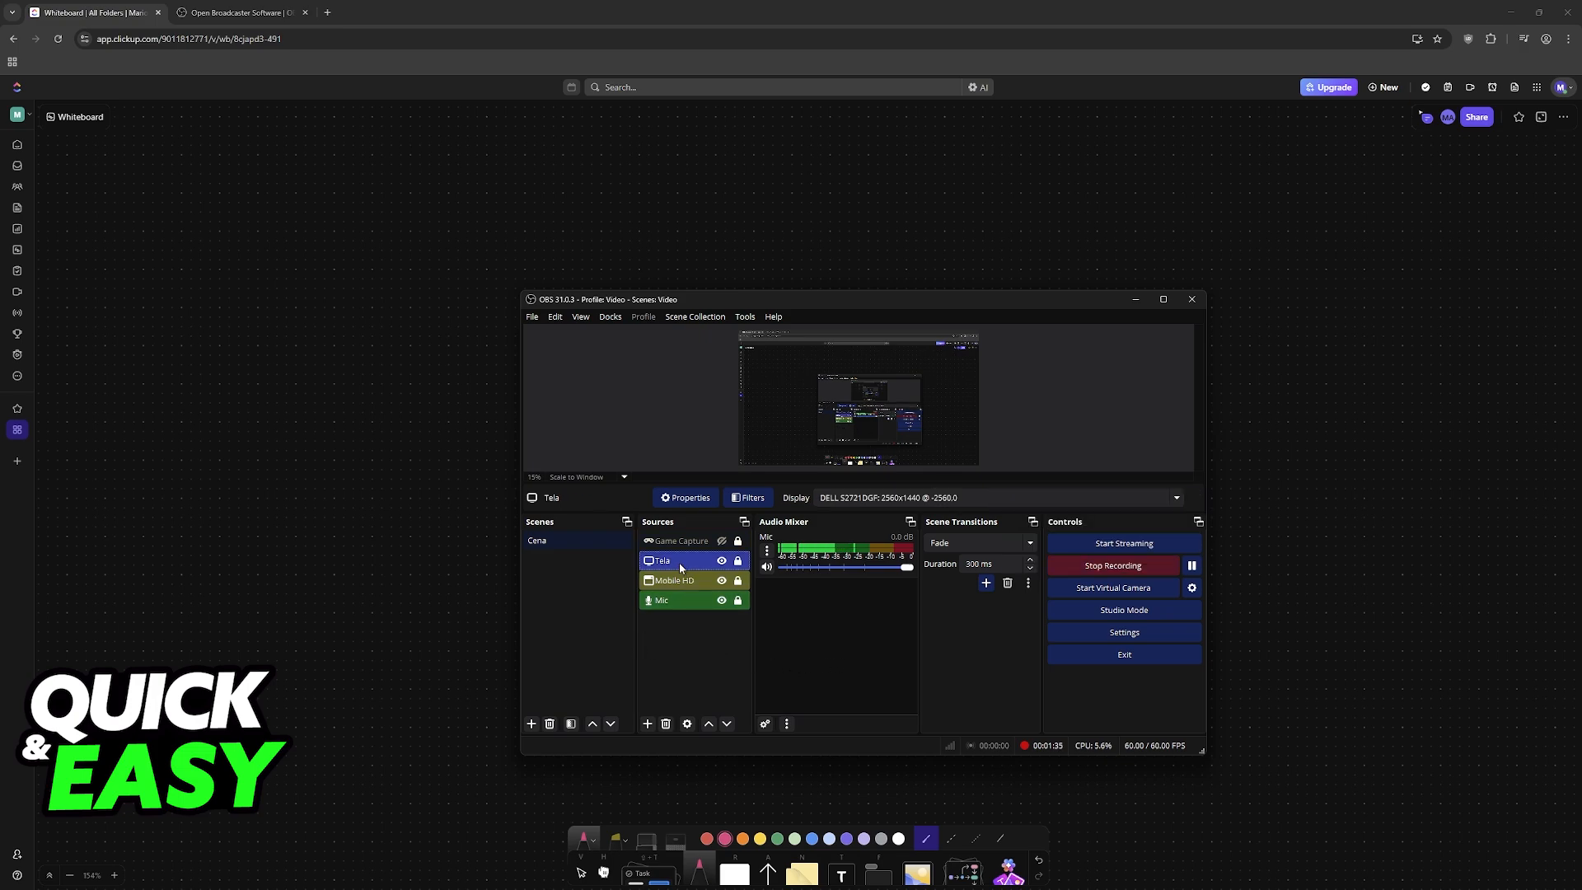
{"action": "left_click", "coordinate": [651, 724]}
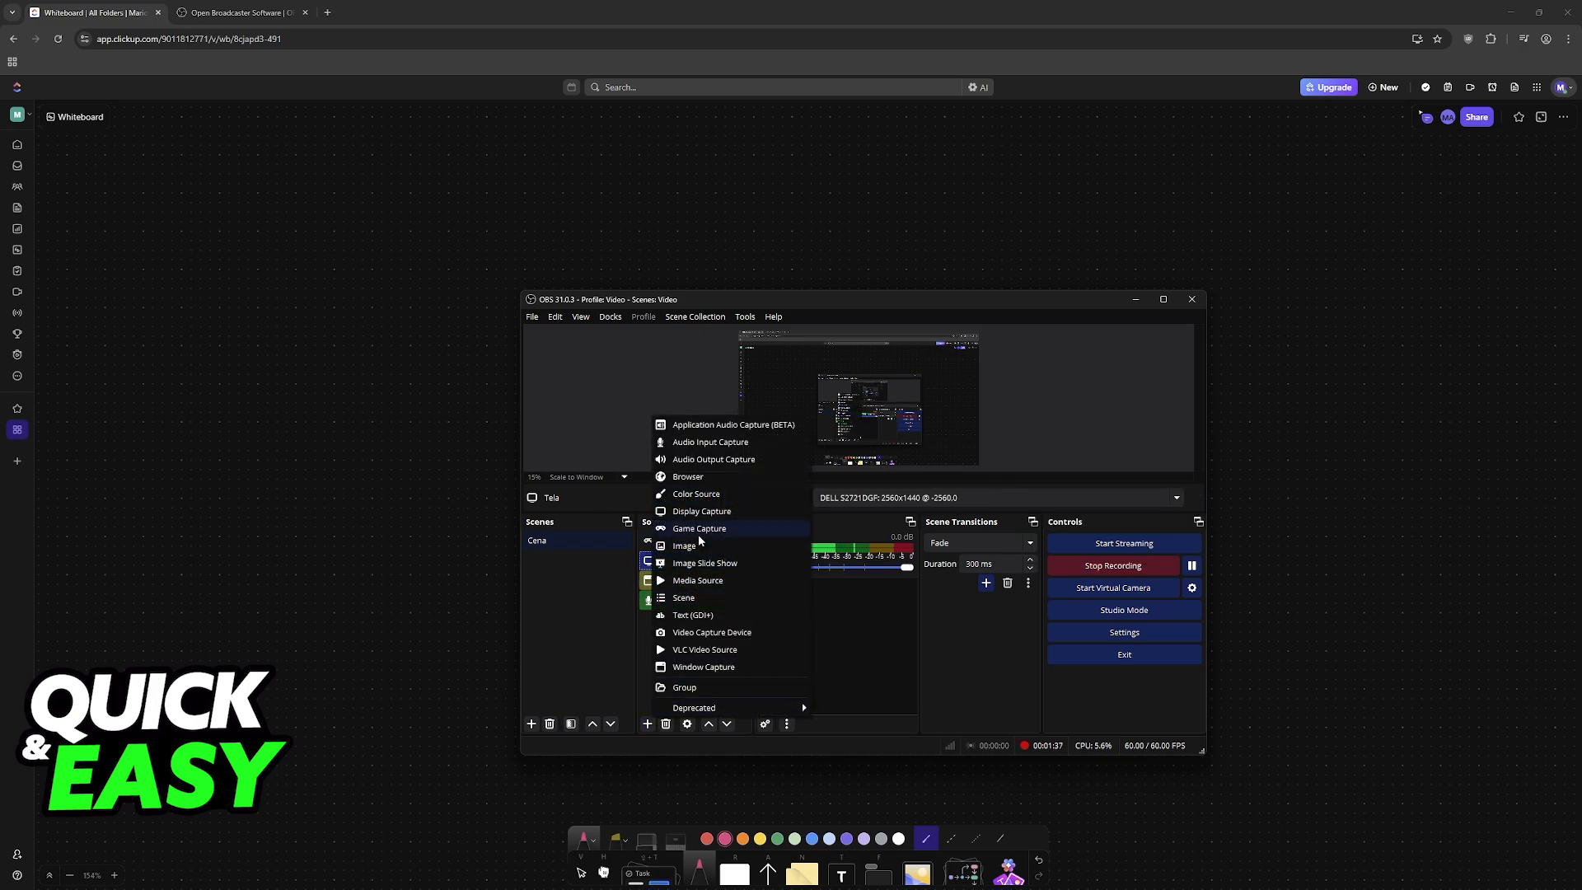
{"action": "left_click", "coordinate": [947, 498]}
{"action": "left_click", "coordinate": [944, 527]}
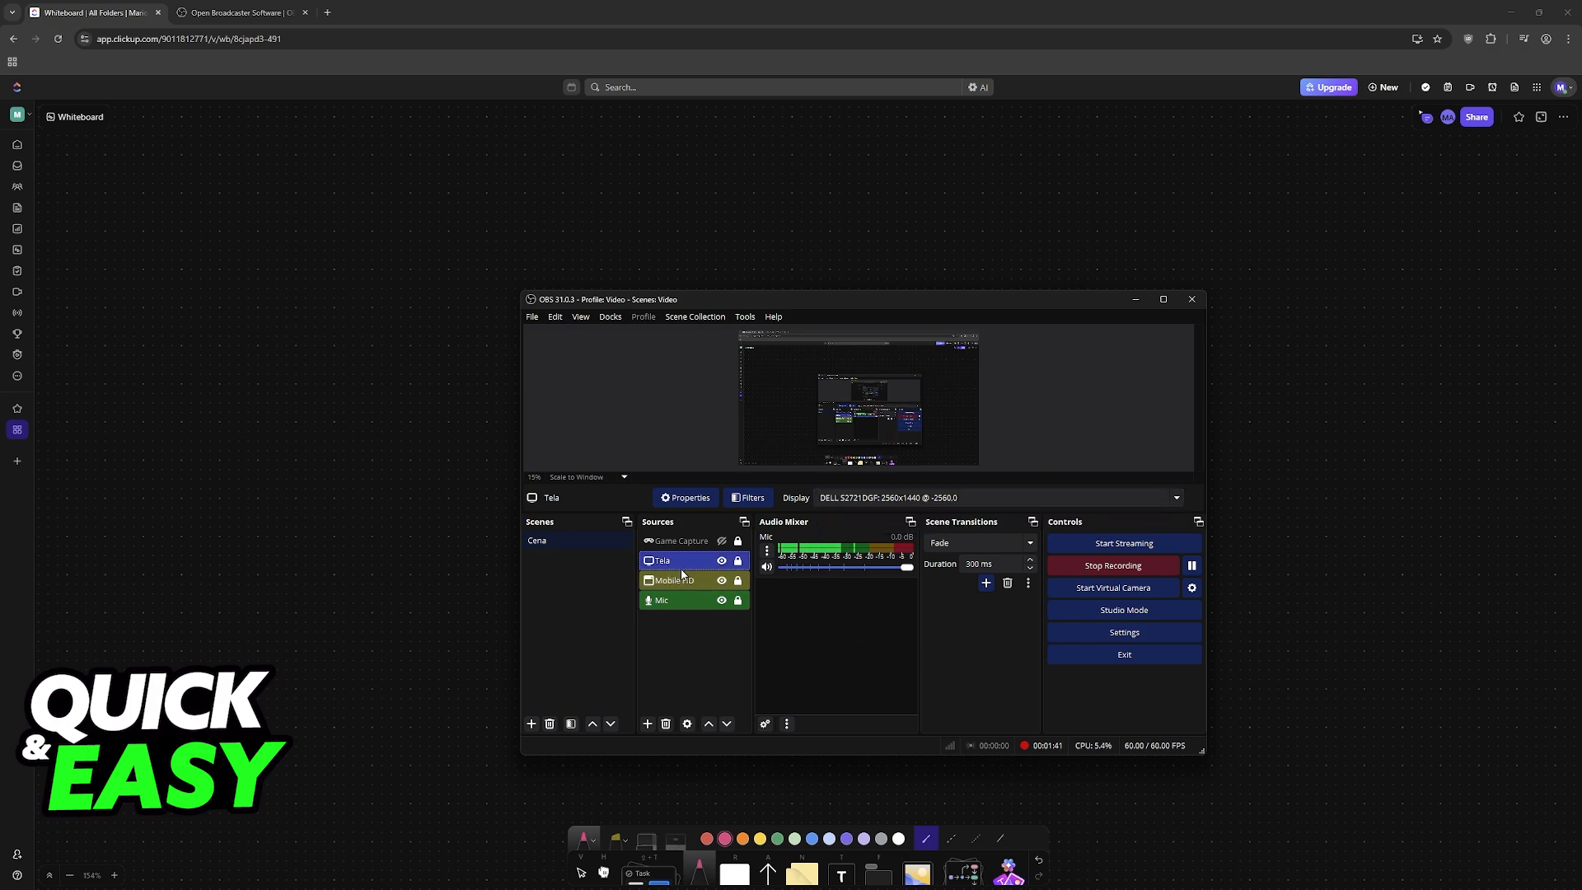
Review the audio input and audio output capture types that can be added as sources, without adding any.
{"action": "left_click", "coordinate": [647, 724]}
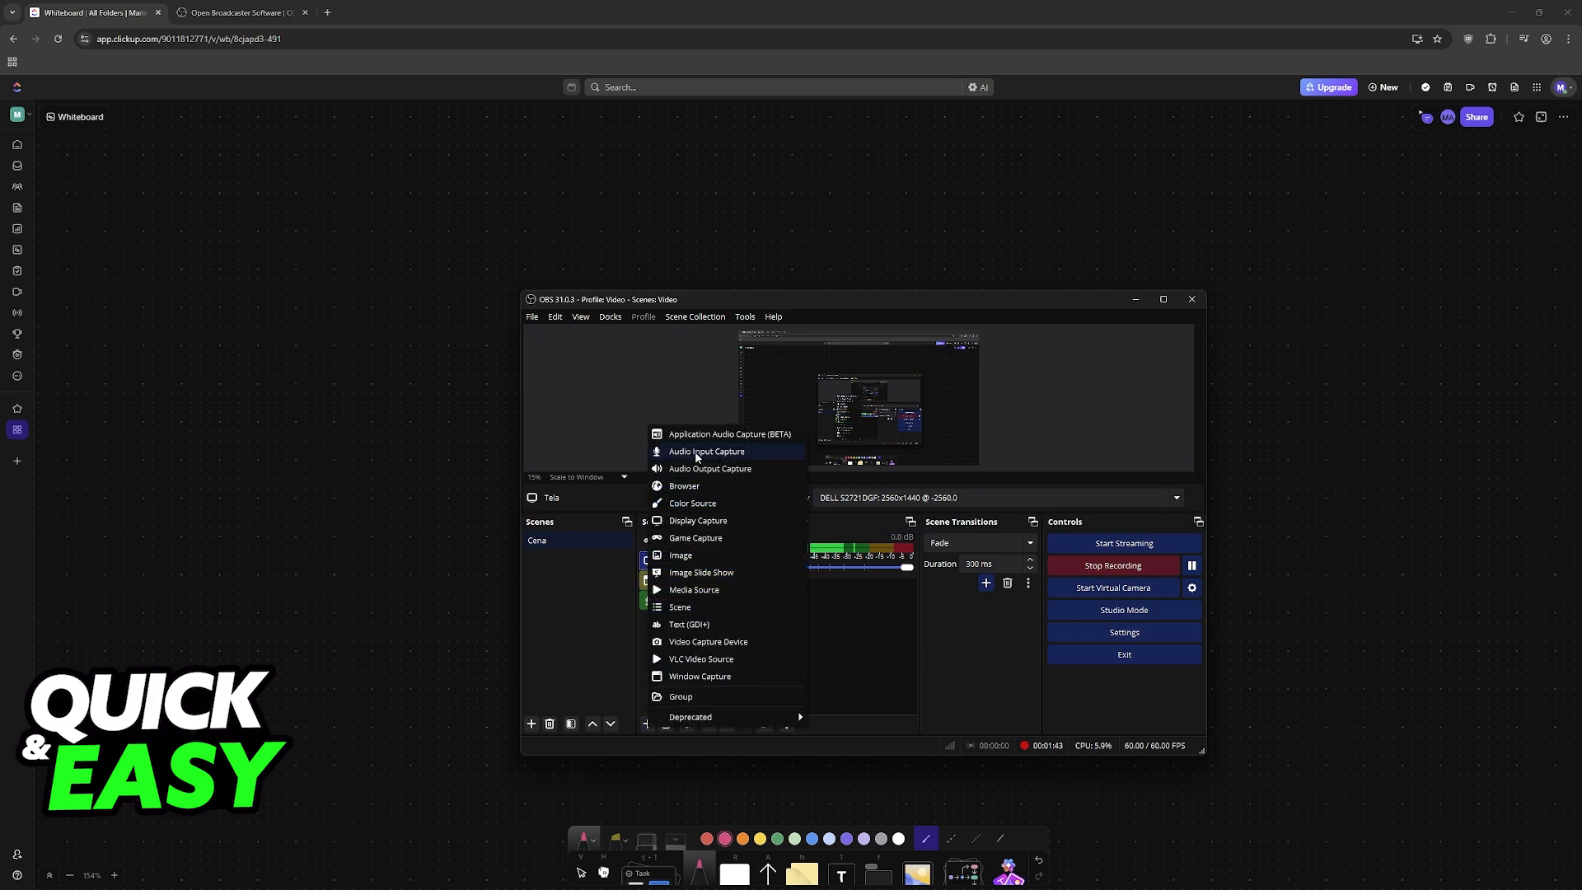
{"action": "key", "text": "Escape"}
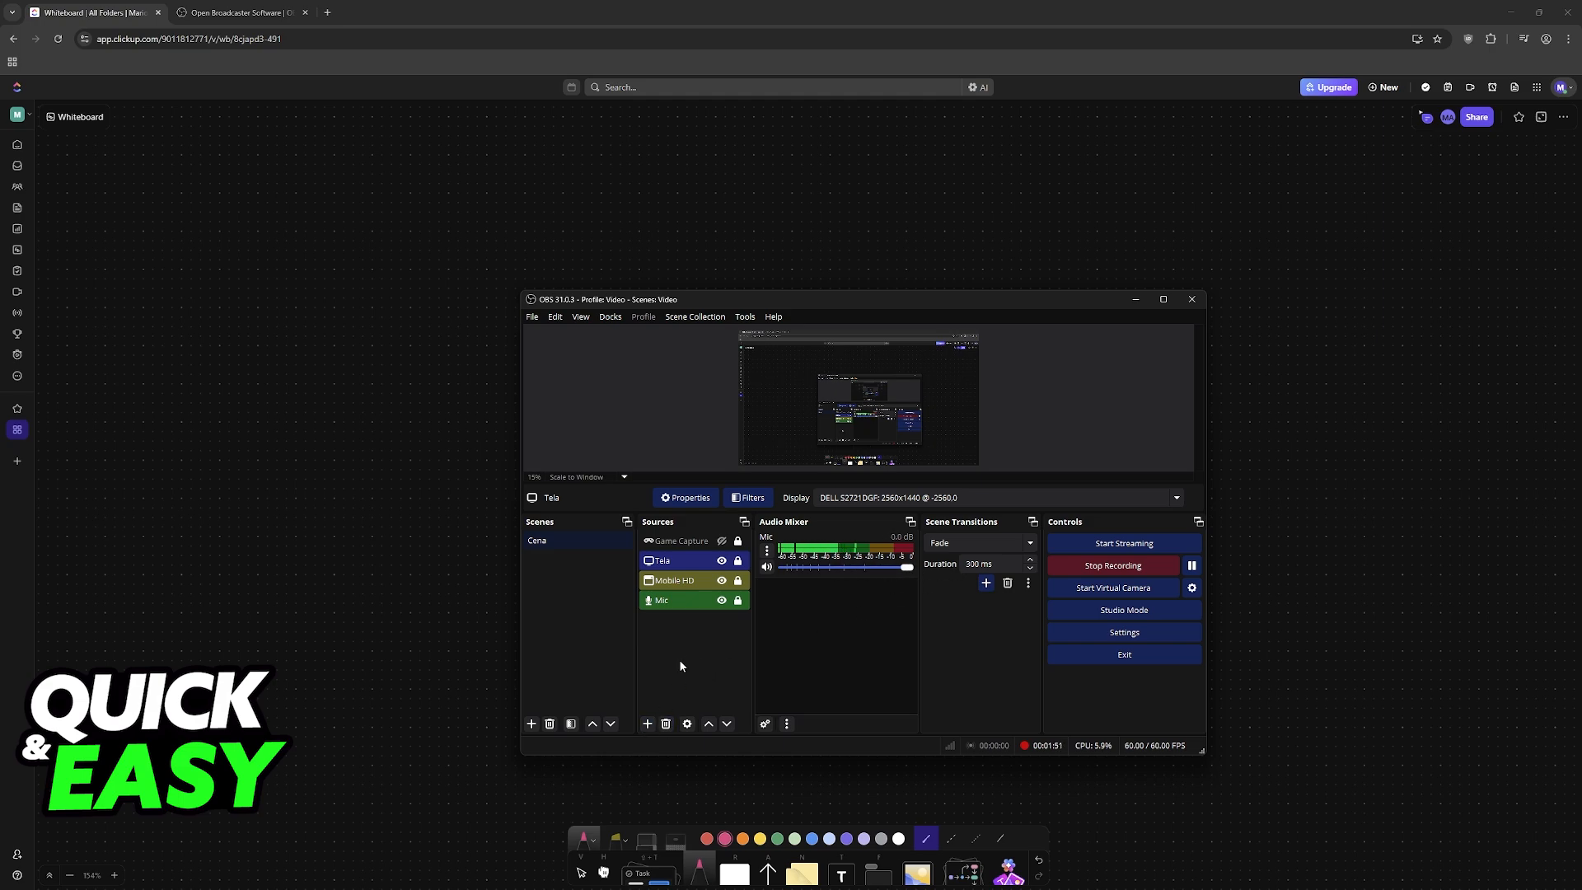
{"action": "left_click", "coordinate": [648, 724]}
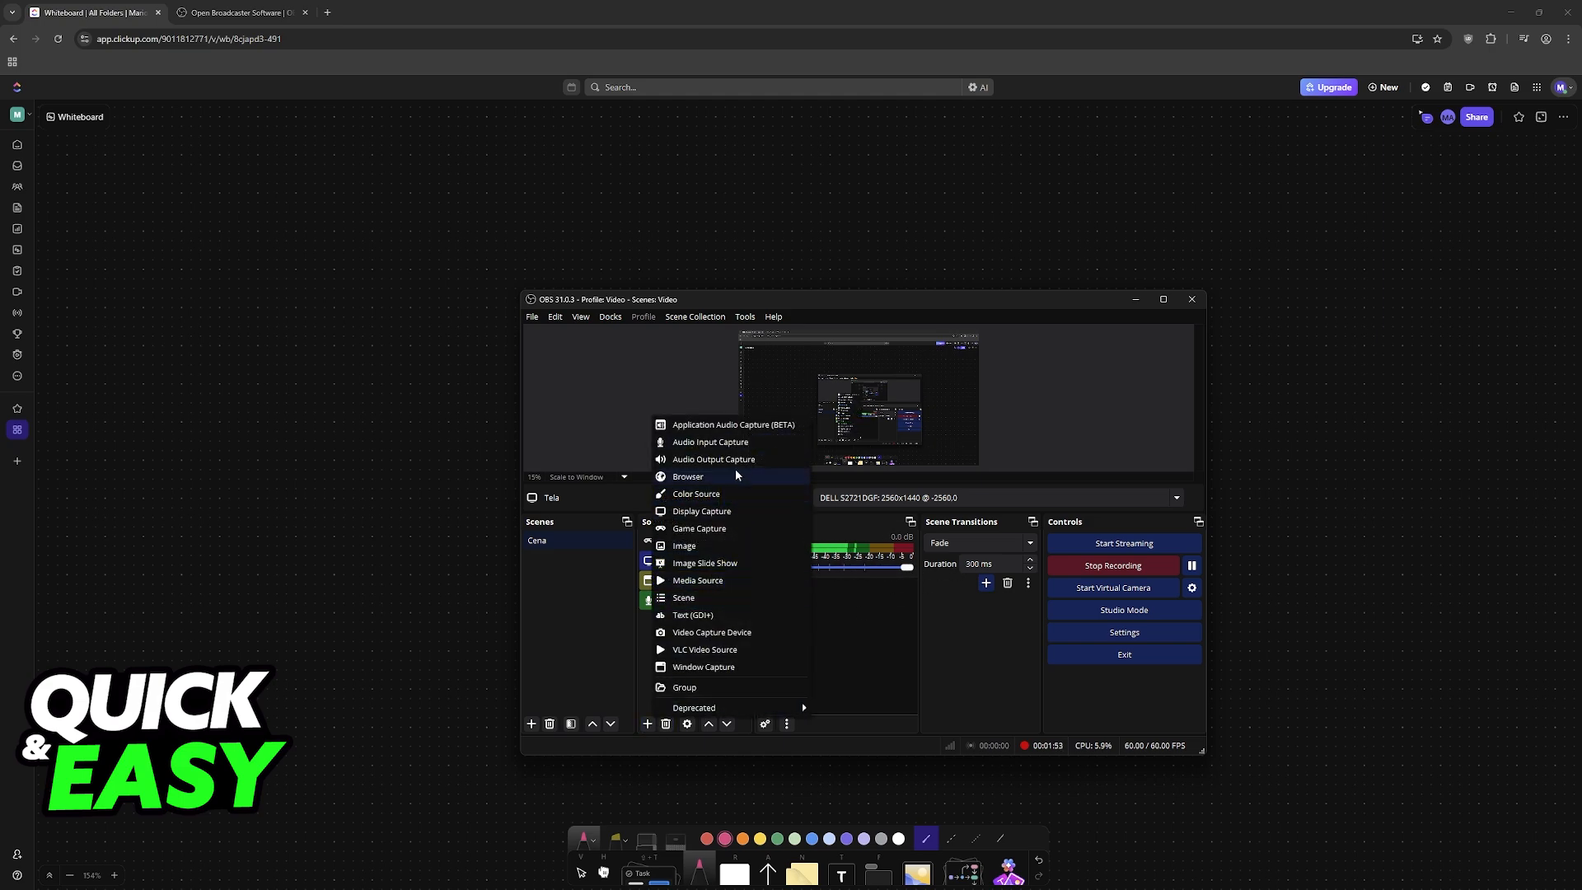
{"action": "left_click", "coordinate": [873, 654]}
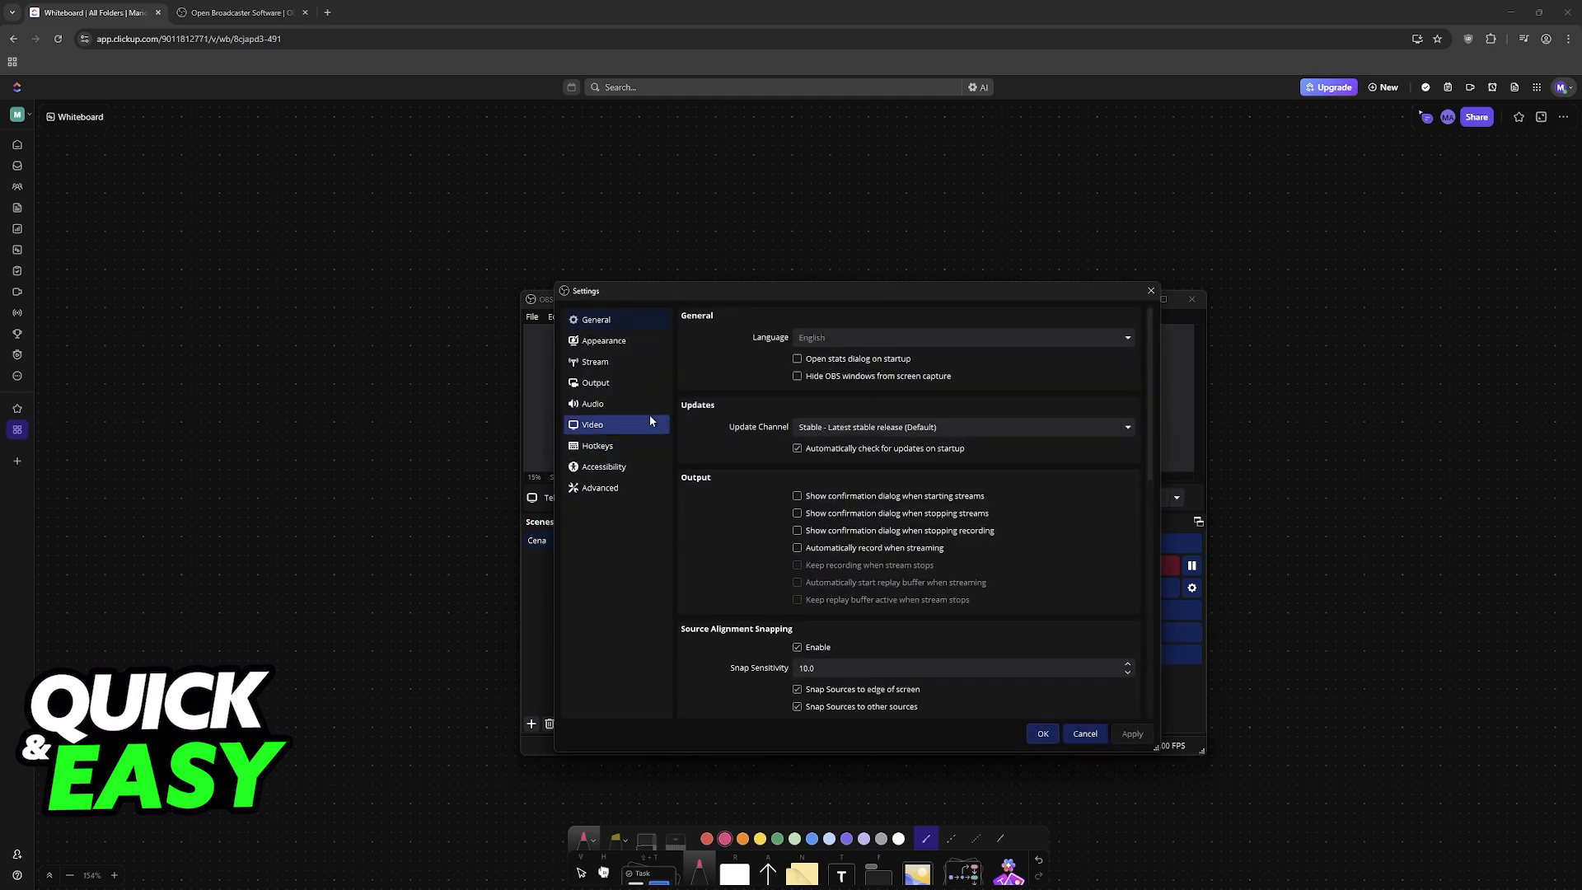
Examine the recording output settings and the encoder's rate control options, keeping CBR selected.
{"action": "left_click", "coordinate": [622, 383]}
{"action": "left_click", "coordinate": [761, 346]}
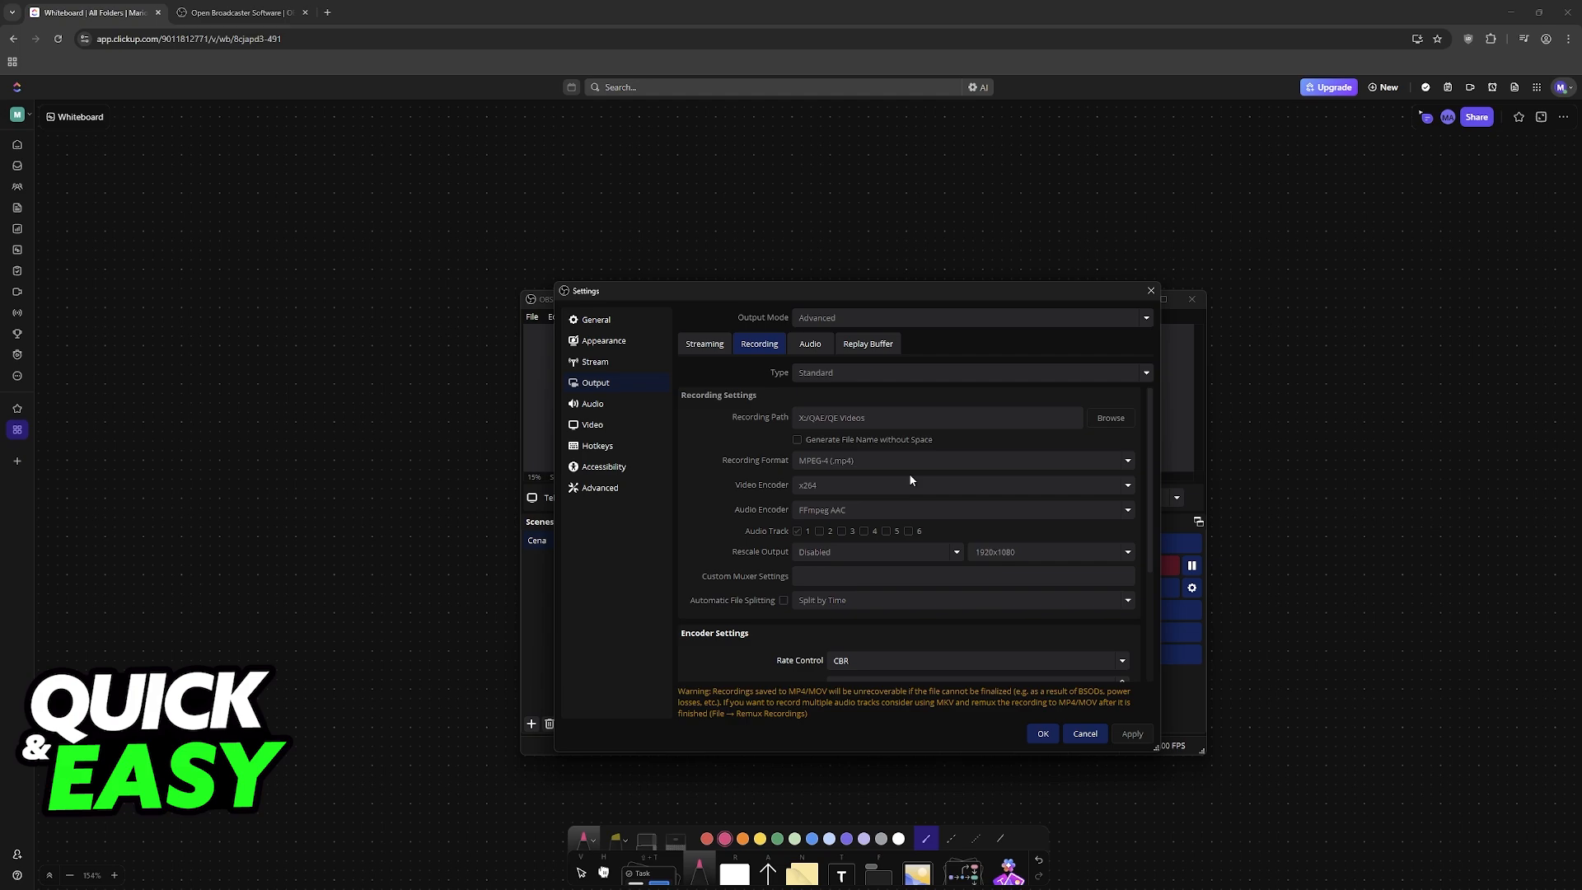
{"action": "scroll", "coordinate": [908, 506], "scroll_direction": "down", "scroll_amount": 3}
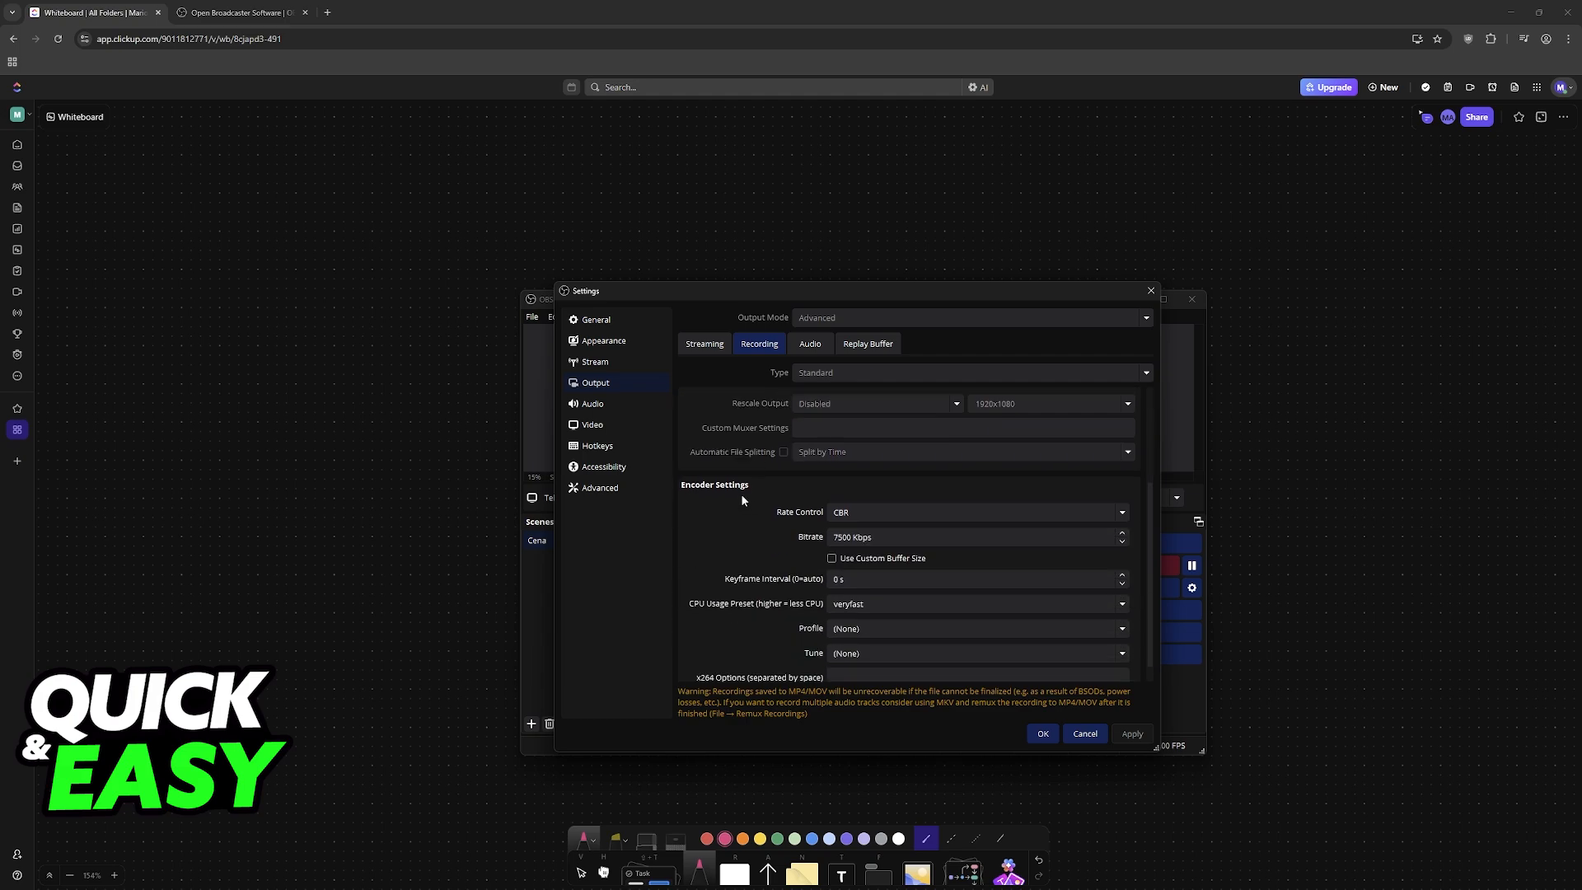
{"action": "left_click", "coordinate": [869, 490]}
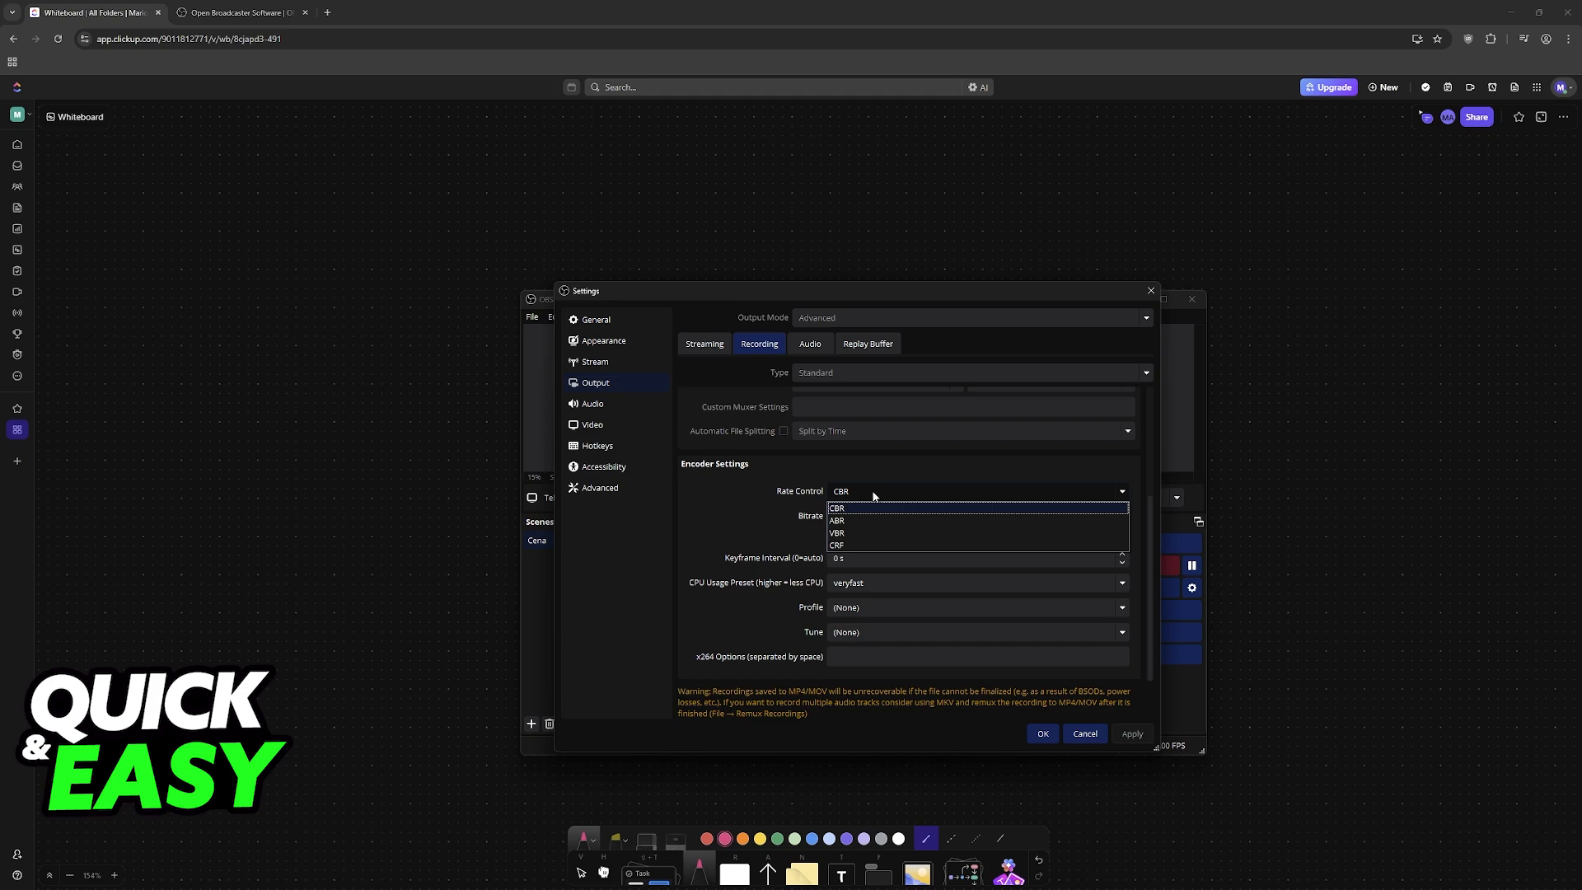
{"action": "left_click", "coordinate": [876, 495]}
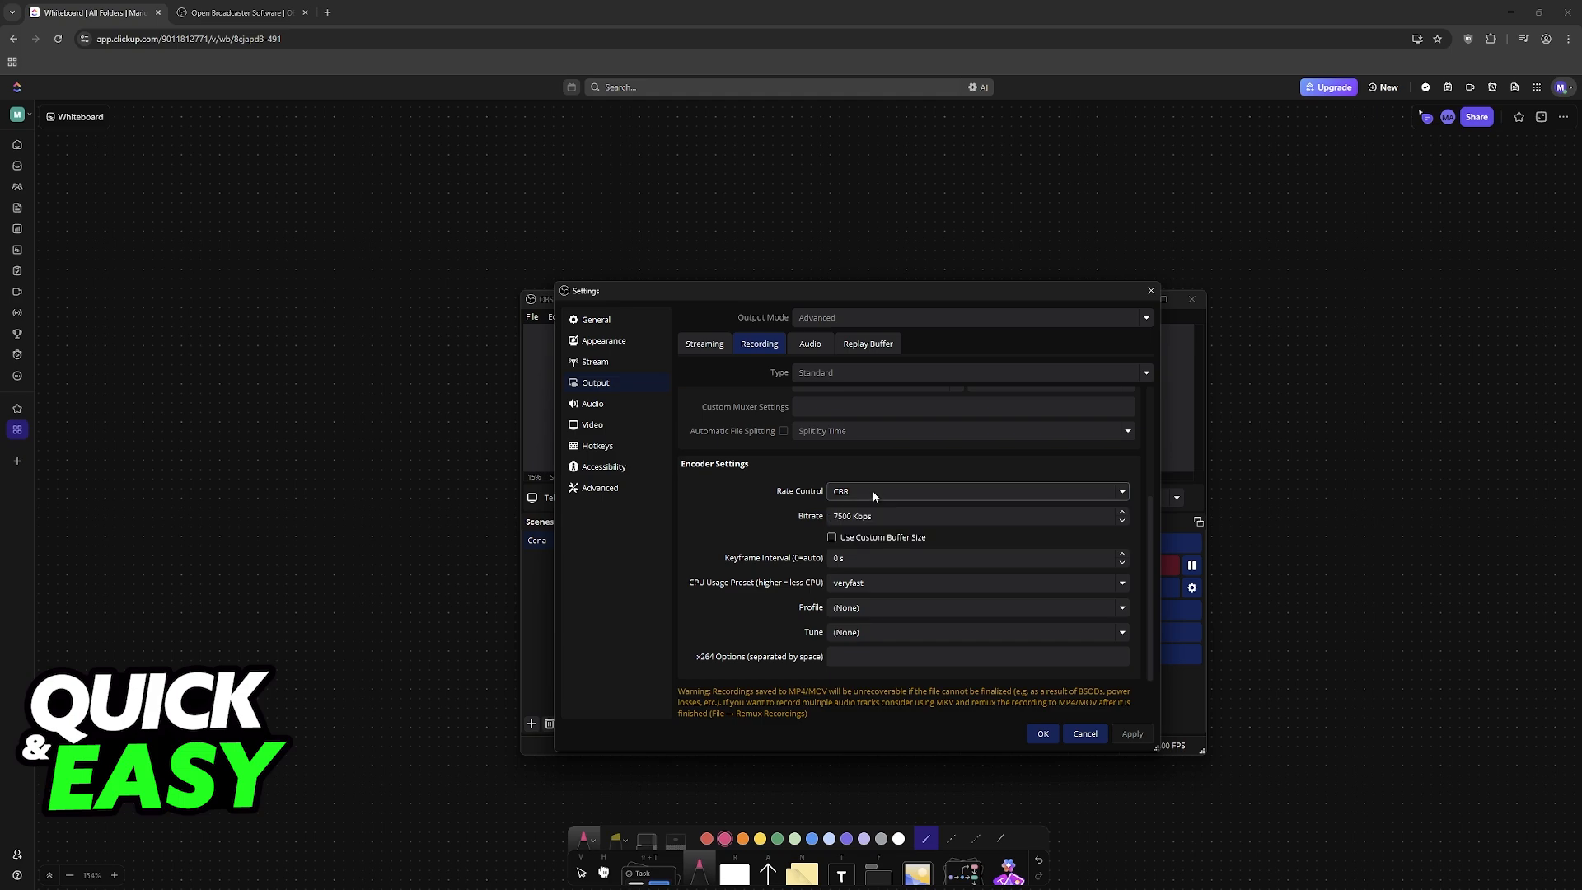
{"action": "left_click", "coordinate": [875, 496]}
{"action": "left_click", "coordinate": [852, 506]}
{"action": "left_click", "coordinate": [853, 497]}
{"action": "left_click", "coordinate": [845, 508]}
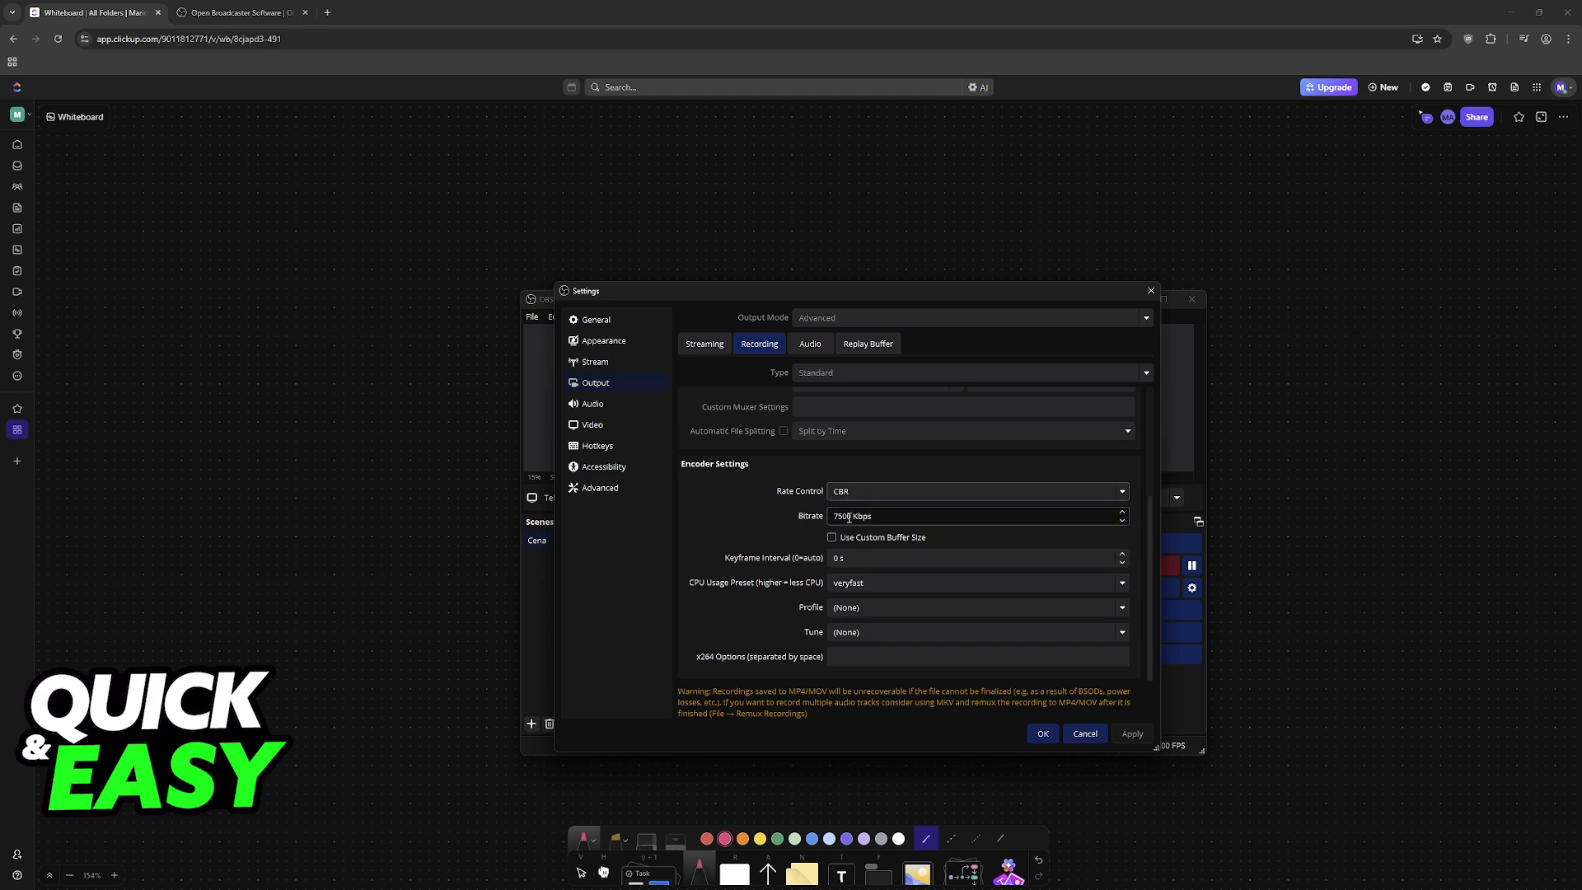
{"action": "left_click", "coordinate": [853, 494]}
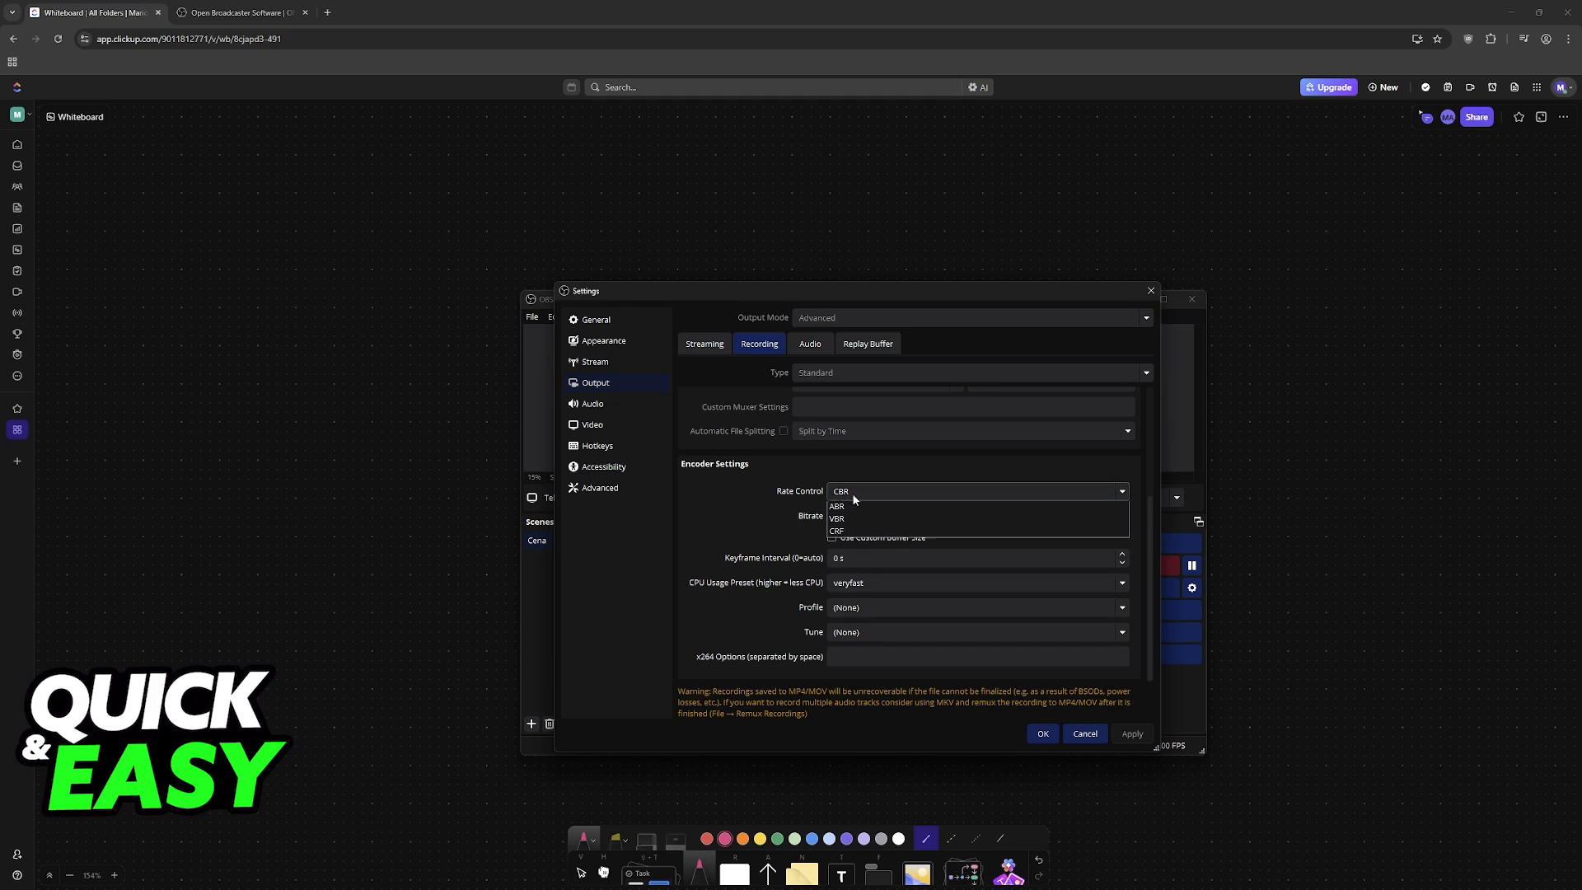
{"action": "left_click", "coordinate": [853, 496]}
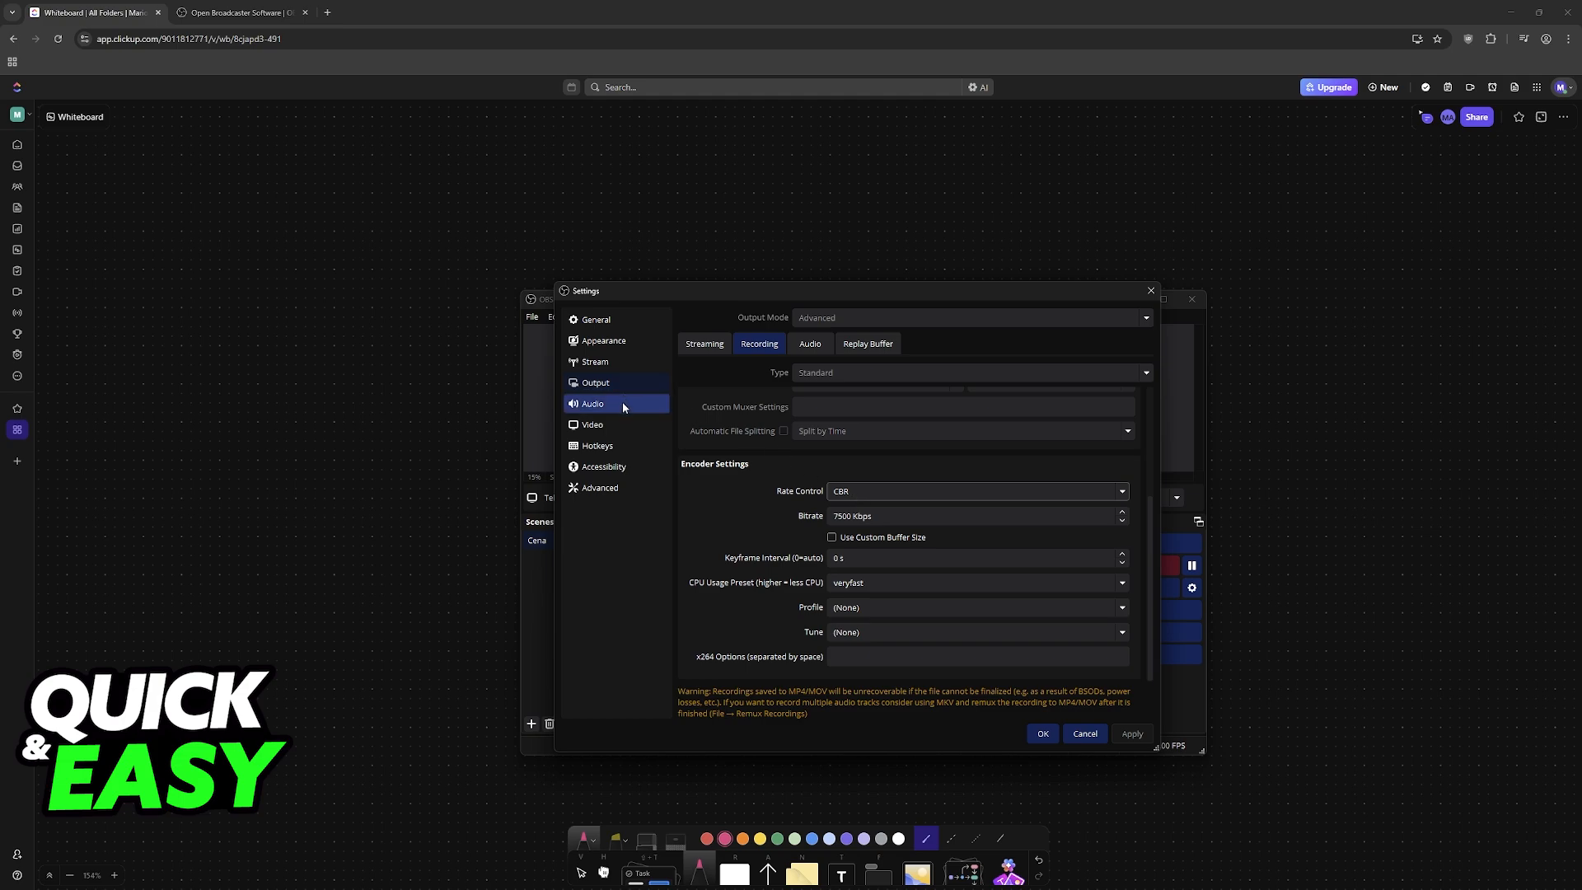
Check the video resolution and frame rate settings, then close the settings dialog.
{"action": "left_click", "coordinate": [621, 424]}
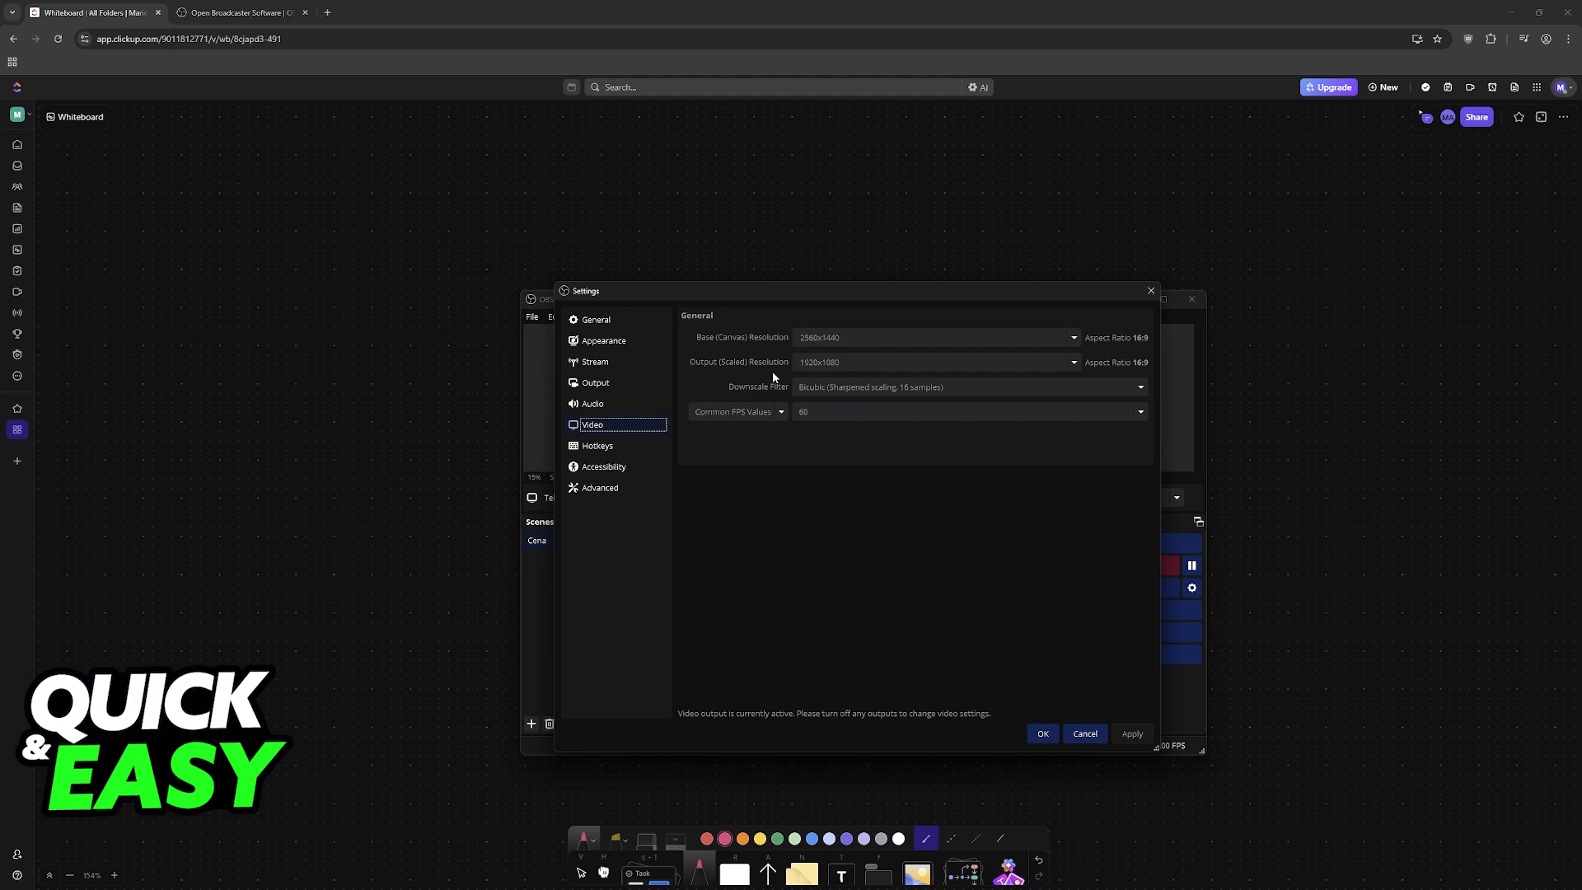
{"action": "left_click", "coordinate": [1152, 292]}
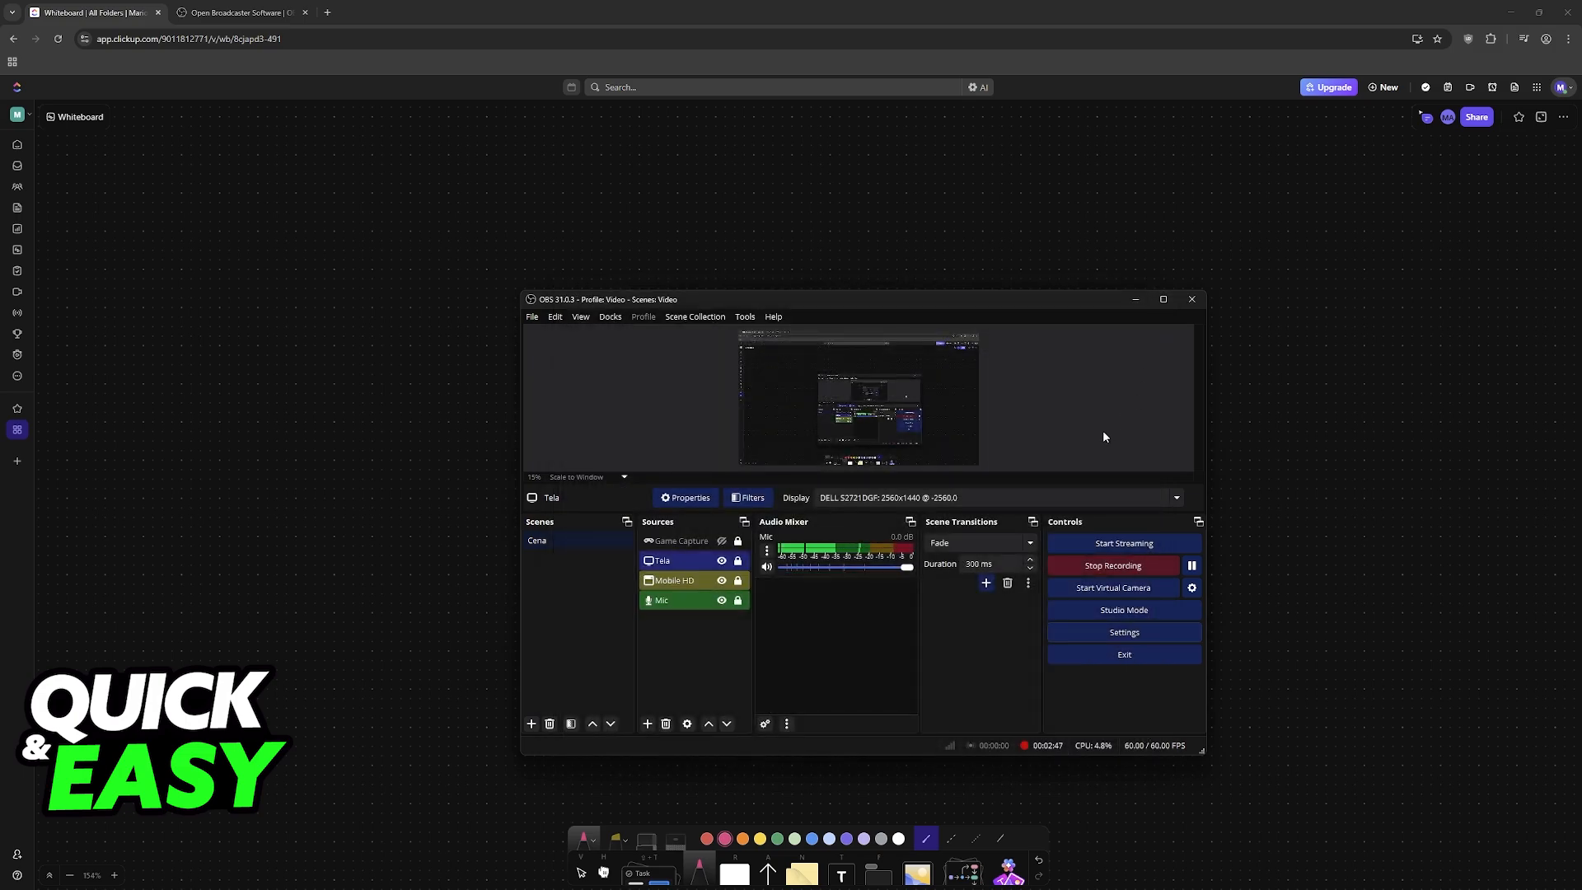
Move the OBS window aside and draw a microphone and a speaker with sound waves below "Record" on the whiteboard.
{"action": "left_click_drag", "start_coordinate": [948, 299], "coordinate": [1303, 391]}
{"action": "left_click", "coordinate": [838, 659]}
{"action": "mouse_move", "coordinate": [837, 659]}
{"action": "left_mouse_down"}
{"action": "mouse_move", "coordinate": [884, 600]}
{"action": "mouse_move", "coordinate": [888, 702]}
{"action": "mouse_move", "coordinate": [842, 690]}
{"action": "mouse_move", "coordinate": [834, 604]}
{"action": "mouse_move", "coordinate": [855, 609]}
{"action": "mouse_move", "coordinate": [851, 662]}
{"action": "mouse_move", "coordinate": [880, 605]}
{"action": "mouse_move", "coordinate": [831, 644]}
{"action": "mouse_move", "coordinate": [889, 667]}
{"action": "mouse_move", "coordinate": [888, 639]}
{"action": "mouse_move", "coordinate": [878, 732]}
{"action": "mouse_move", "coordinate": [904, 699]}
{"action": "left_mouse_up"}
{"action": "mouse_move", "coordinate": [859, 756]}
{"action": "left_mouse_down"}
{"action": "mouse_move", "coordinate": [889, 775]}
{"action": "mouse_move", "coordinate": [840, 789]}
{"action": "left_mouse_up"}
{"action": "mouse_move", "coordinate": [1021, 684]}
{"action": "left_mouse_down"}
{"action": "mouse_move", "coordinate": [1069, 592]}
{"action": "mouse_move", "coordinate": [1077, 719]}
{"action": "mouse_move", "coordinate": [1039, 696]}
{"action": "mouse_move", "coordinate": [1104, 603]}
{"action": "left_mouse_up"}
{"action": "left_click_drag", "start_coordinate": [1137, 712], "coordinate": [1134, 569]}
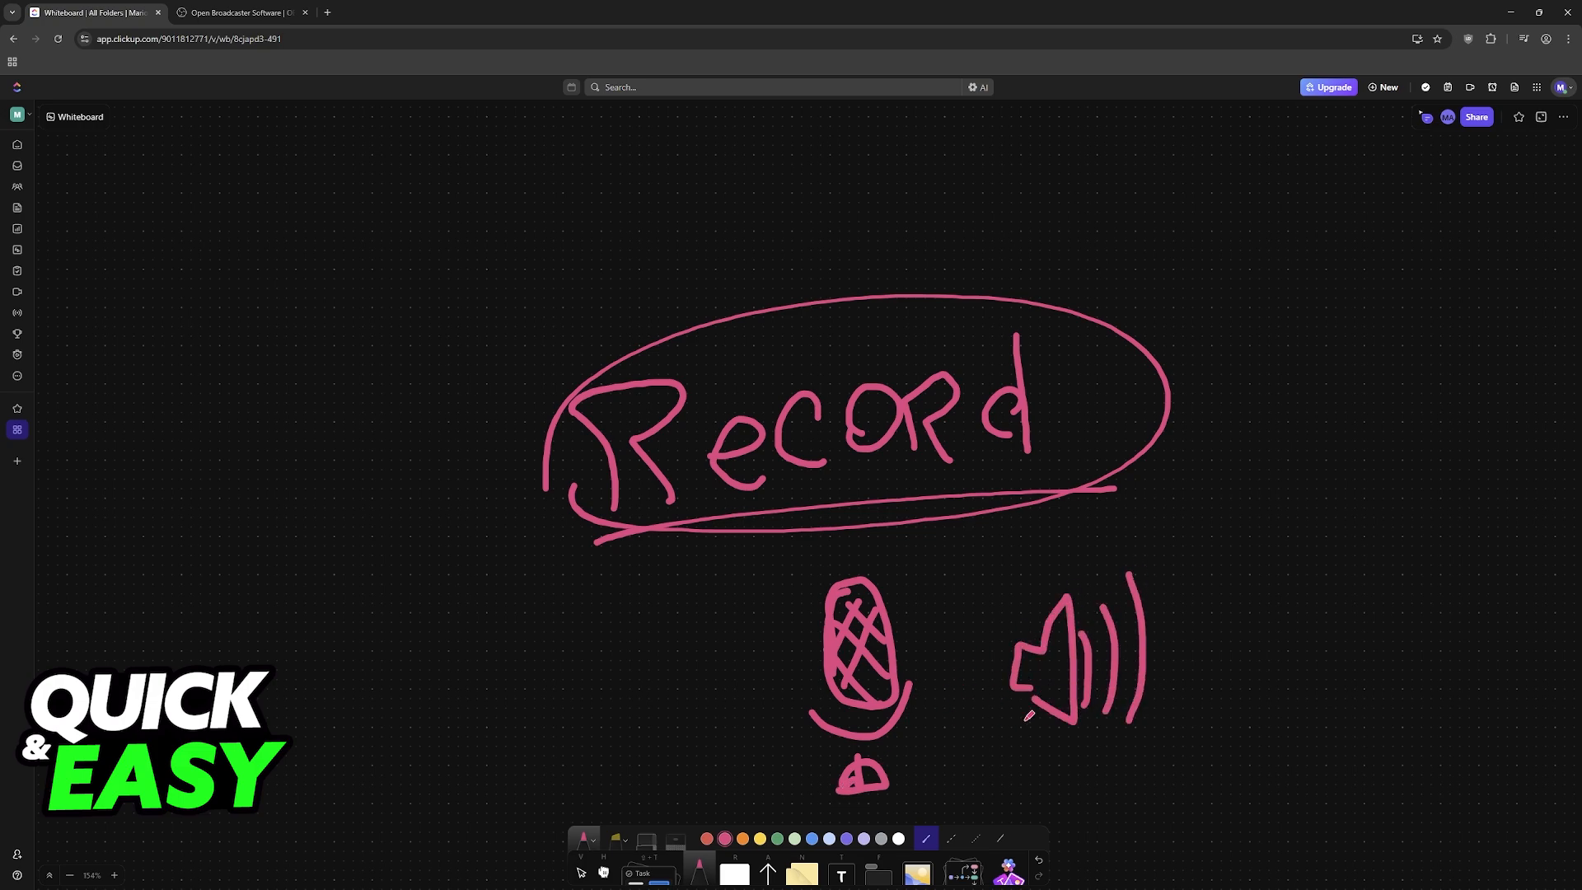
Circle the speaker and microphone drawings and draw a circled check mark beside the microphone.
{"action": "left_click_drag", "start_coordinate": [974, 722], "coordinate": [979, 707]}
{"action": "mouse_move", "coordinate": [753, 742]}
{"action": "left_mouse_down"}
{"action": "mouse_move", "coordinate": [813, 564]}
{"action": "mouse_move", "coordinate": [770, 774]}
{"action": "left_mouse_up"}
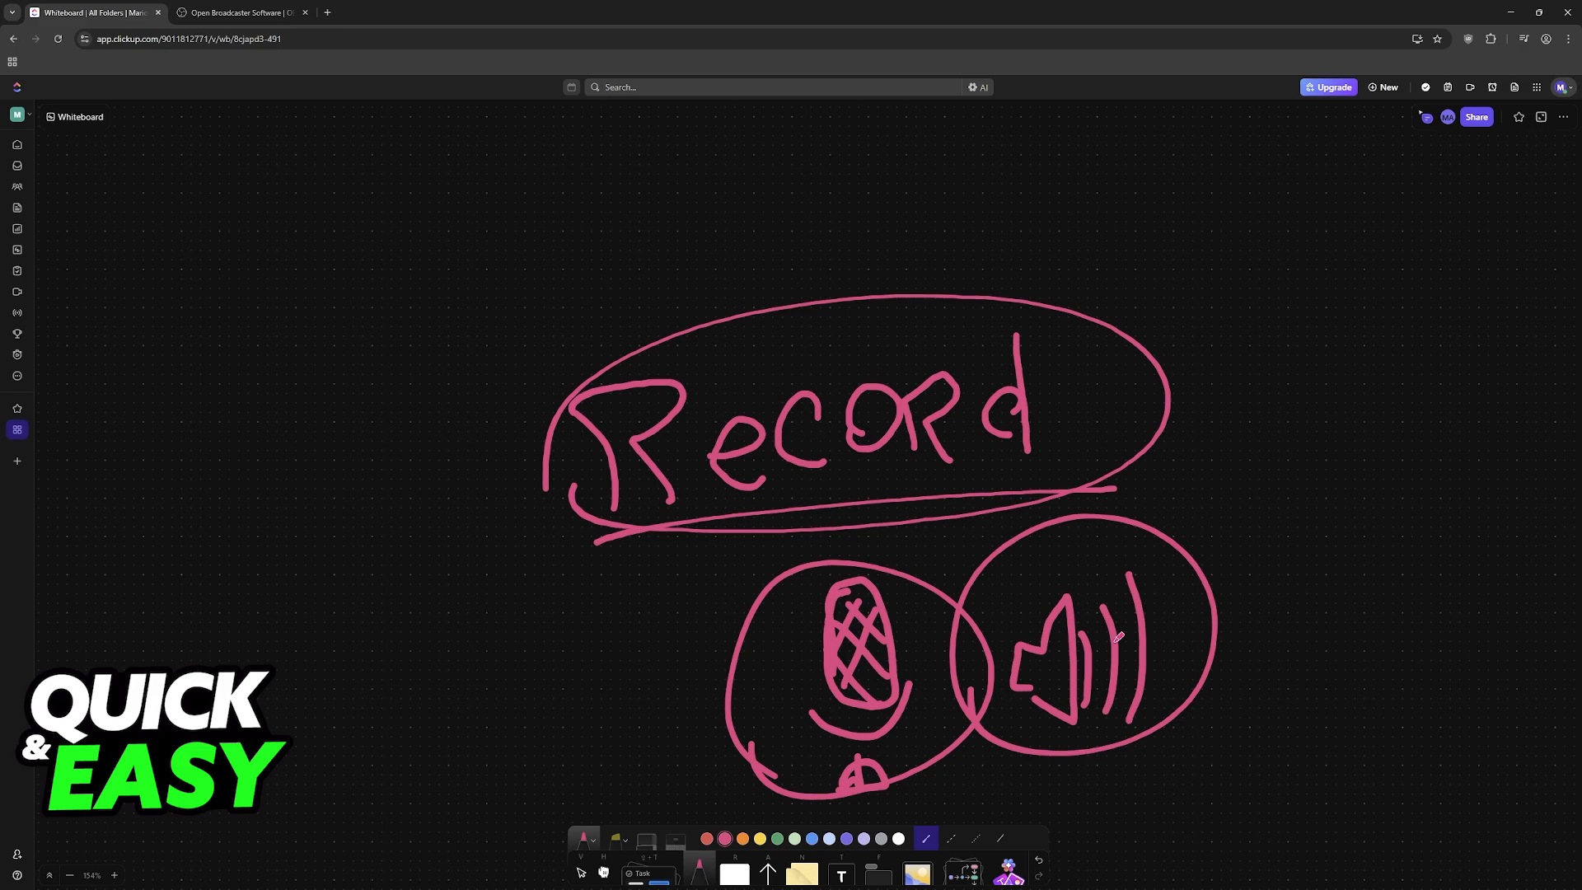
{"action": "mouse_move", "coordinate": [545, 649]}
{"action": "left_mouse_down"}
{"action": "mouse_move", "coordinate": [602, 598]}
{"action": "mouse_move", "coordinate": [608, 666]}
{"action": "mouse_move", "coordinate": [594, 575]}
{"action": "mouse_move", "coordinate": [533, 593]}
{"action": "mouse_move", "coordinate": [524, 659]}
{"action": "left_mouse_up"}
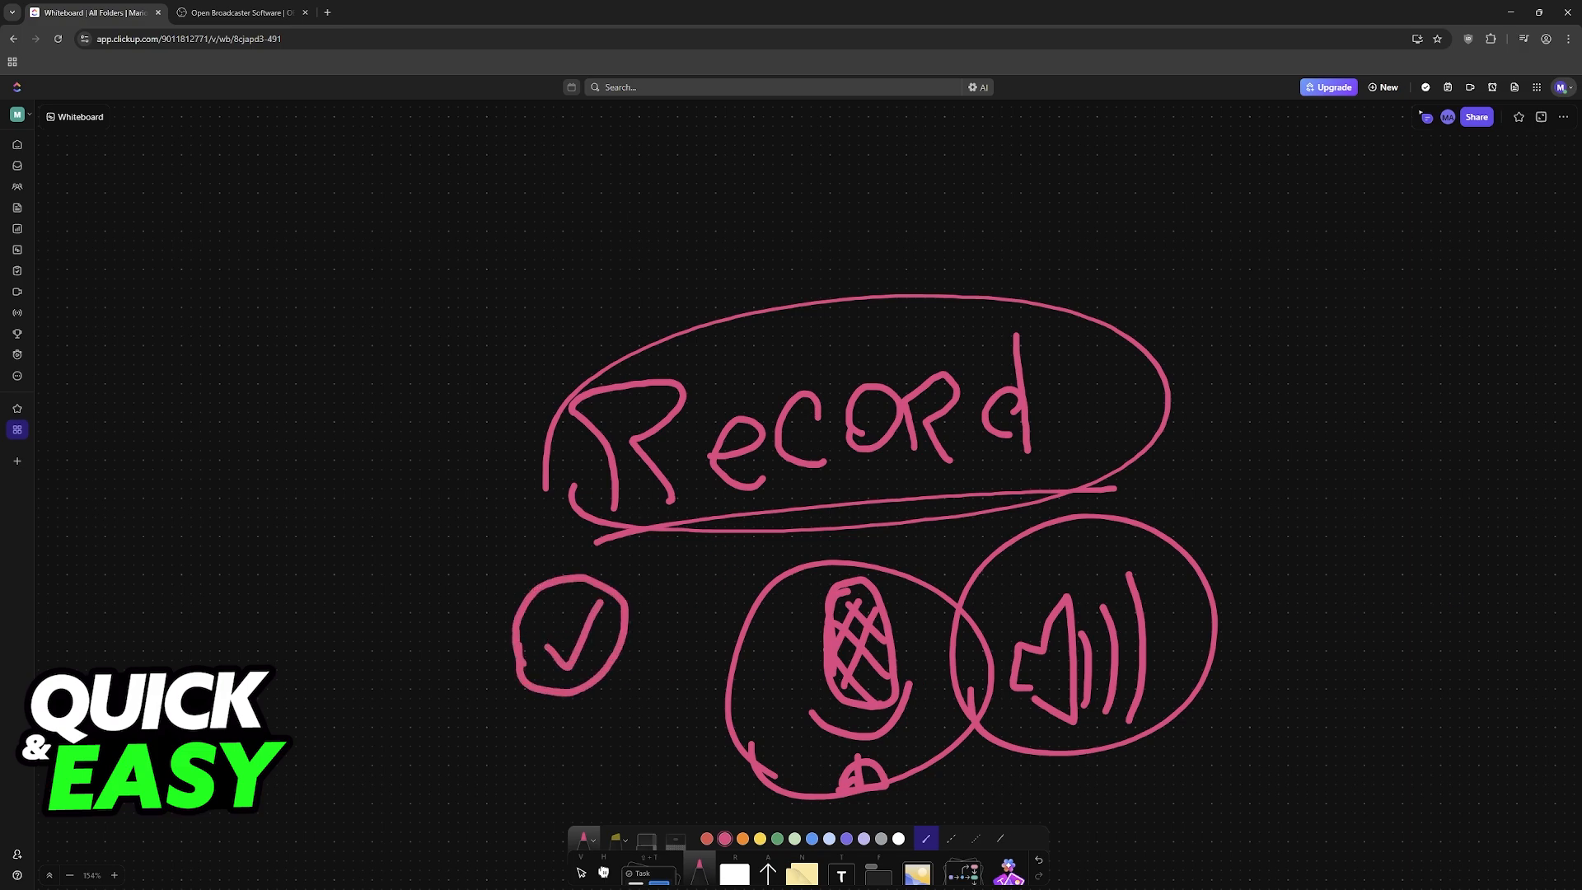
Bring the OBS window back in front of the whiteboard.
{"action": "key", "text": "alt+Tab"}
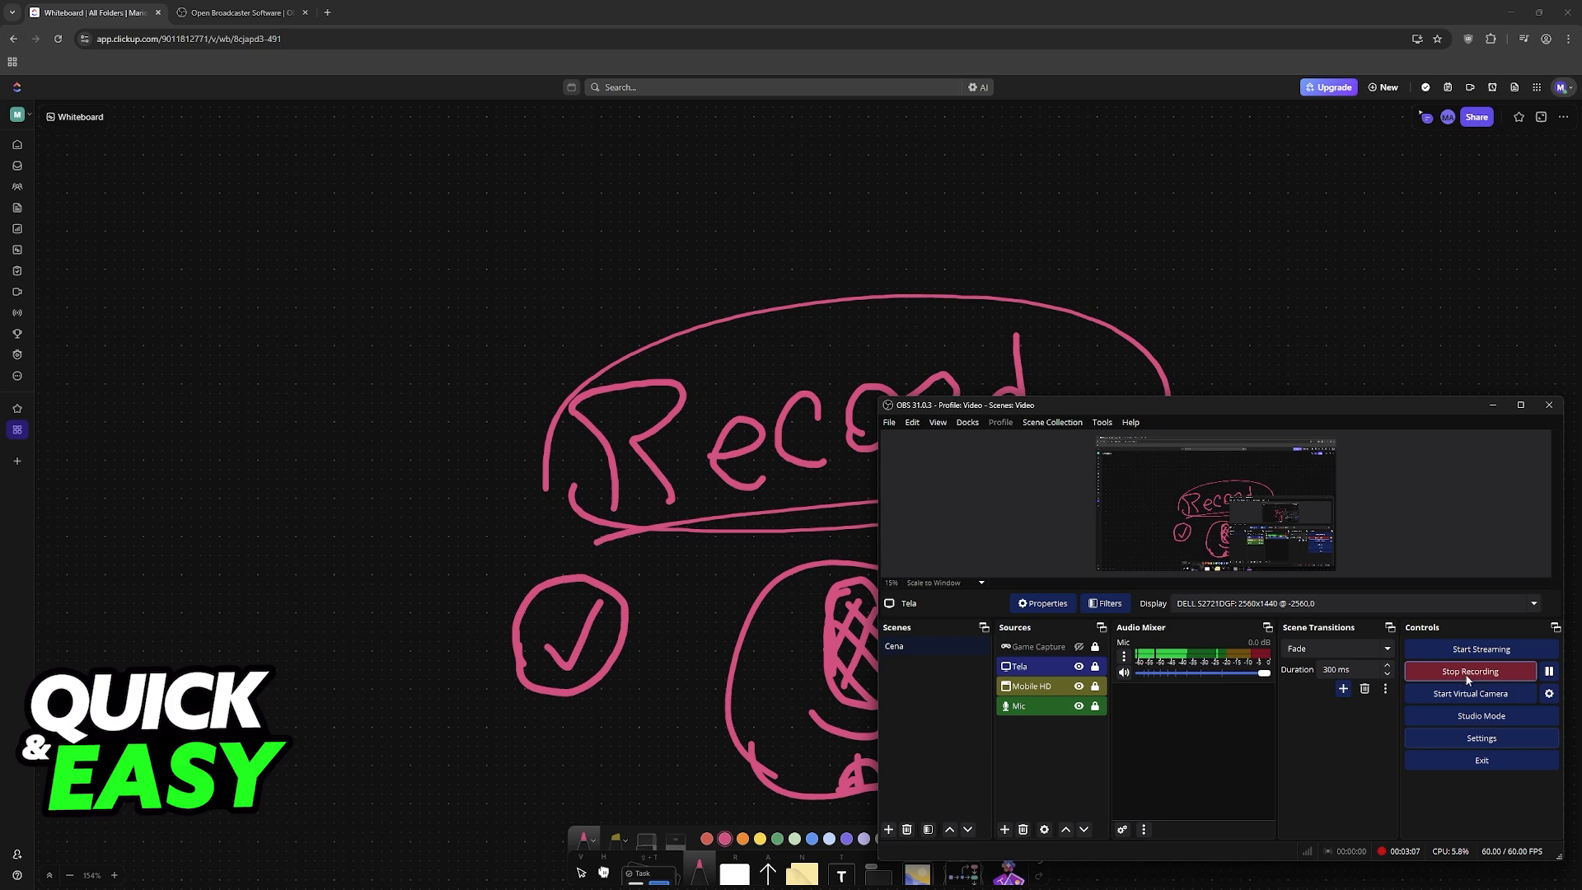